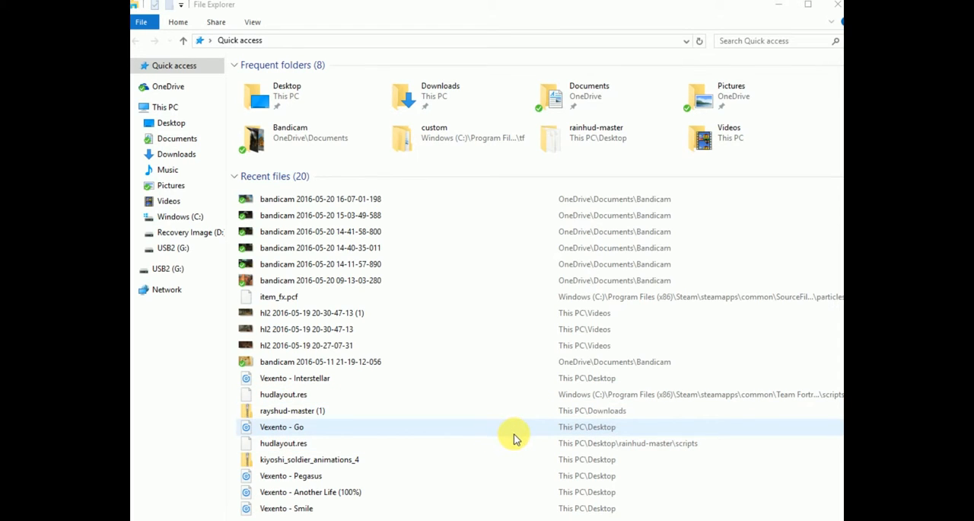
- Open the folder C:\Program Files (x86)\Steam\steamapps\common
{"action": "left_click", "coordinate": [245, 40]}
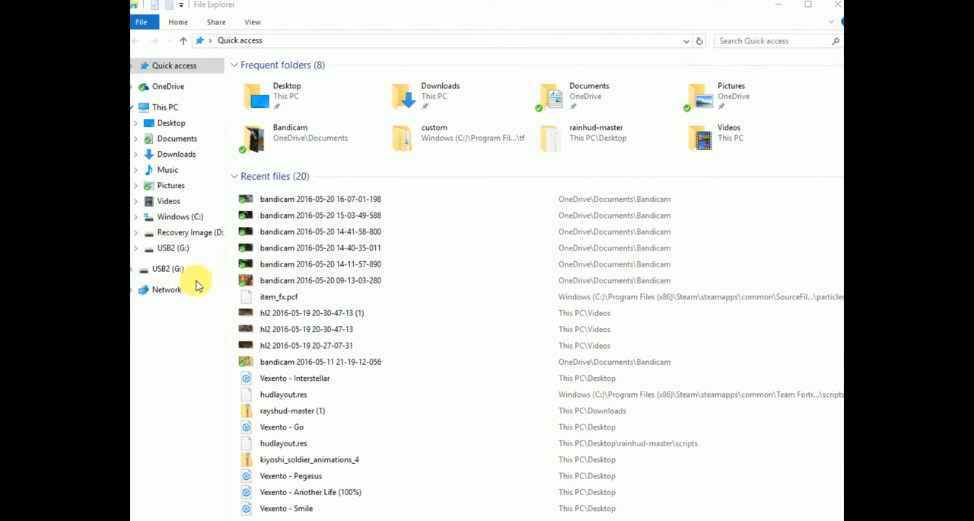
{"action": "left_click", "coordinate": [191, 217]}
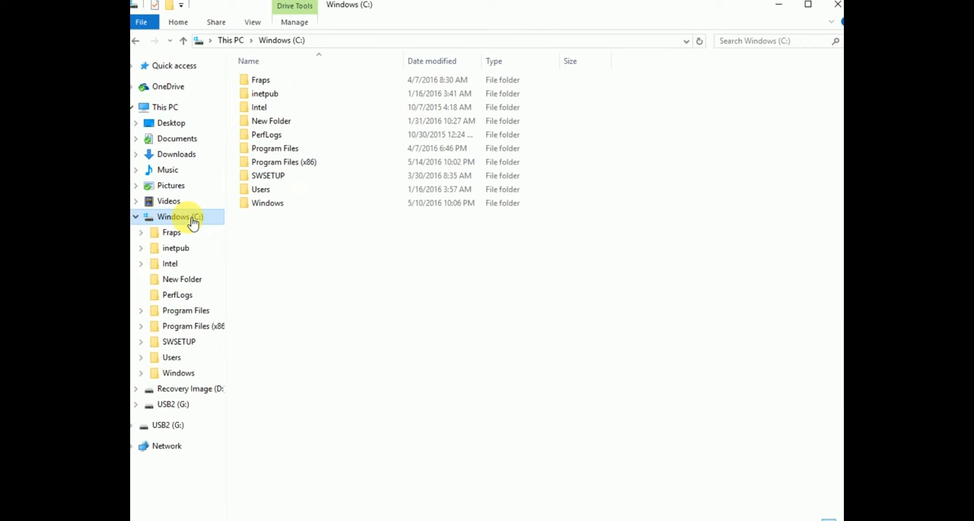
{"action": "double_click", "coordinate": [308, 163]}
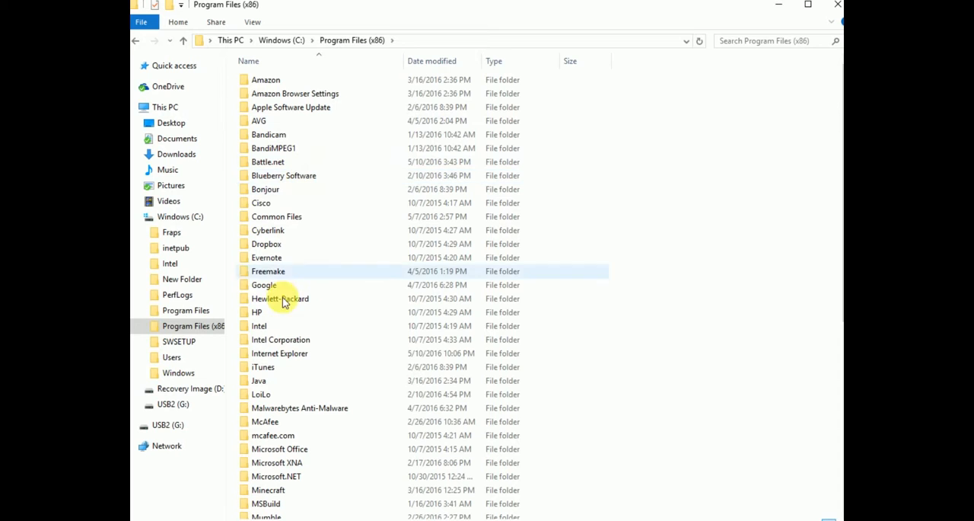
{"action": "scroll", "coordinate": [293, 329], "scroll_direction": "down", "scroll_amount": 3}
{"action": "scroll", "coordinate": [289, 333], "scroll_direction": "down", "scroll_amount": 3}
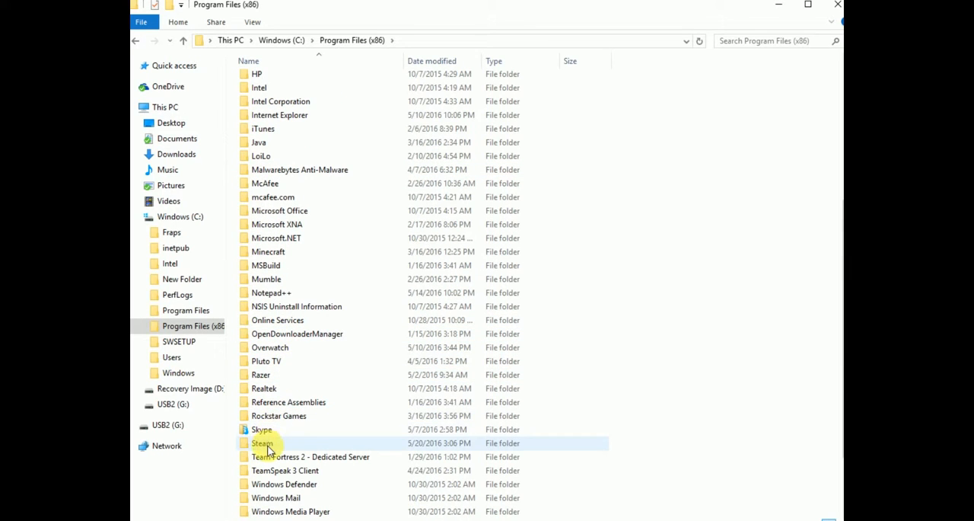
{"action": "double_click", "coordinate": [262, 444]}
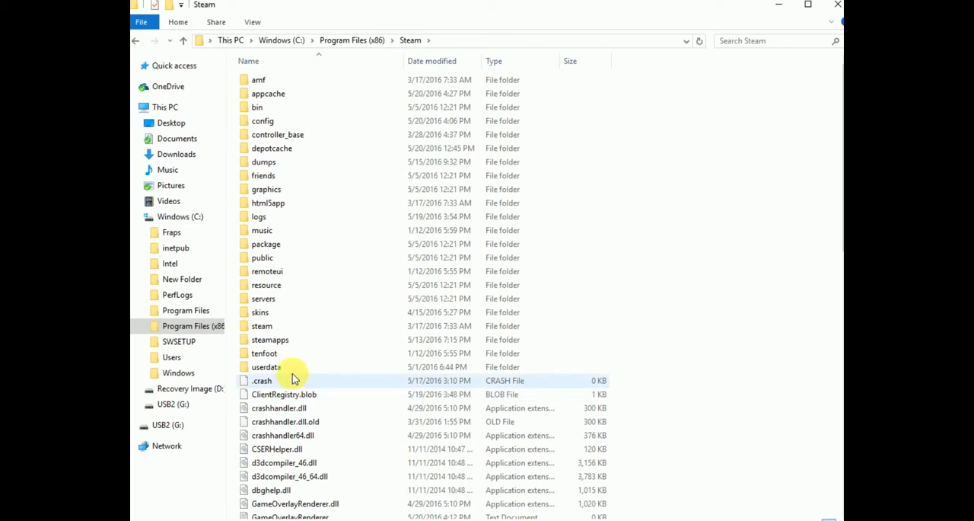
{"action": "double_click", "coordinate": [286, 341]}
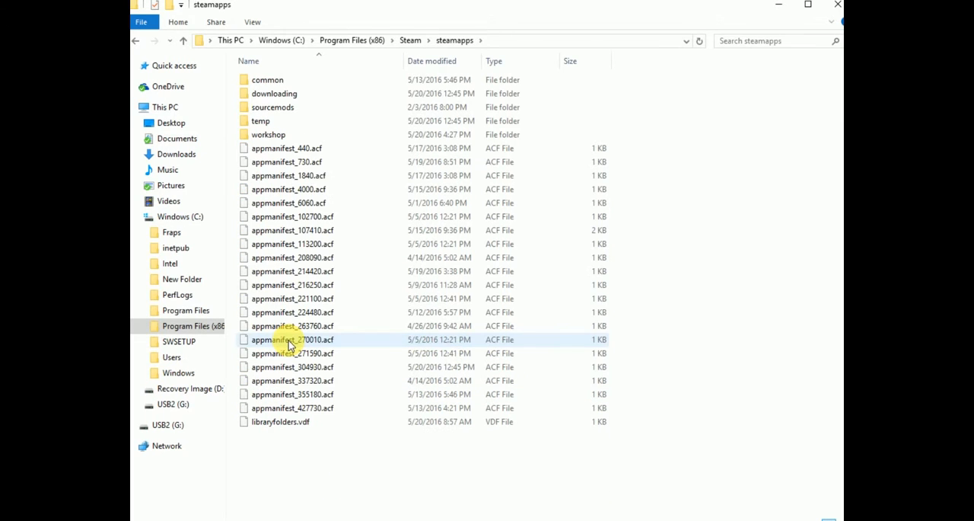
{"action": "double_click", "coordinate": [272, 83]}
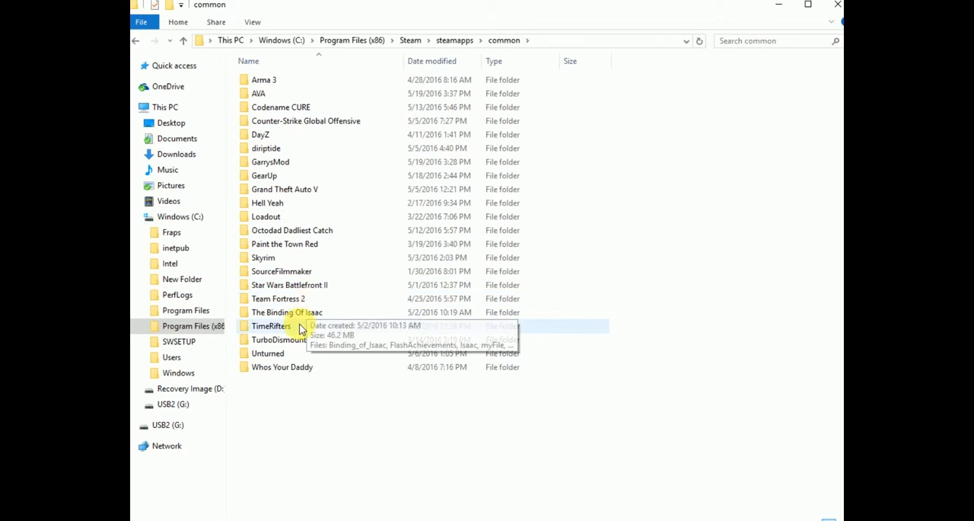
- Open the particles folder inside SourceFilmmaker\game\tf
{"action": "left_click", "coordinate": [288, 274]}
{"action": "double_click", "coordinate": [288, 274]}
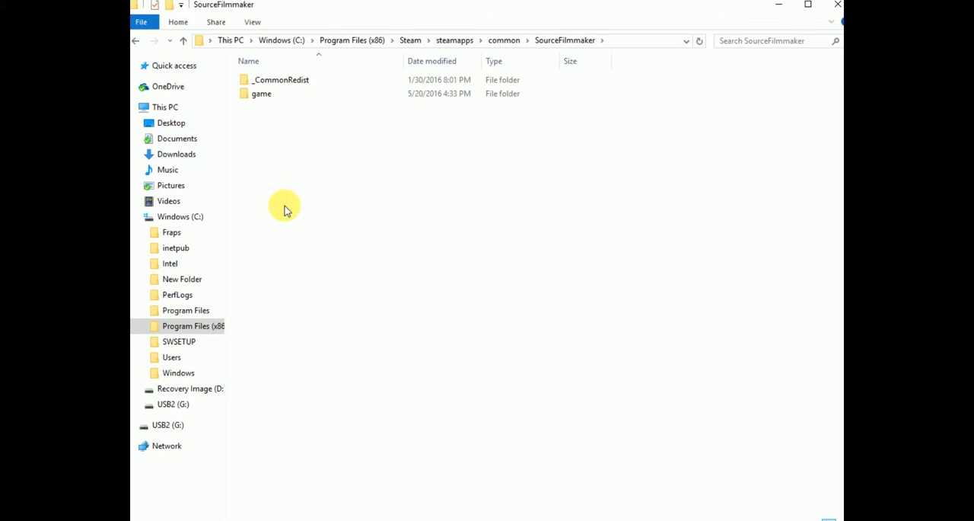
{"action": "double_click", "coordinate": [289, 93]}
{"action": "double_click", "coordinate": [281, 149]}
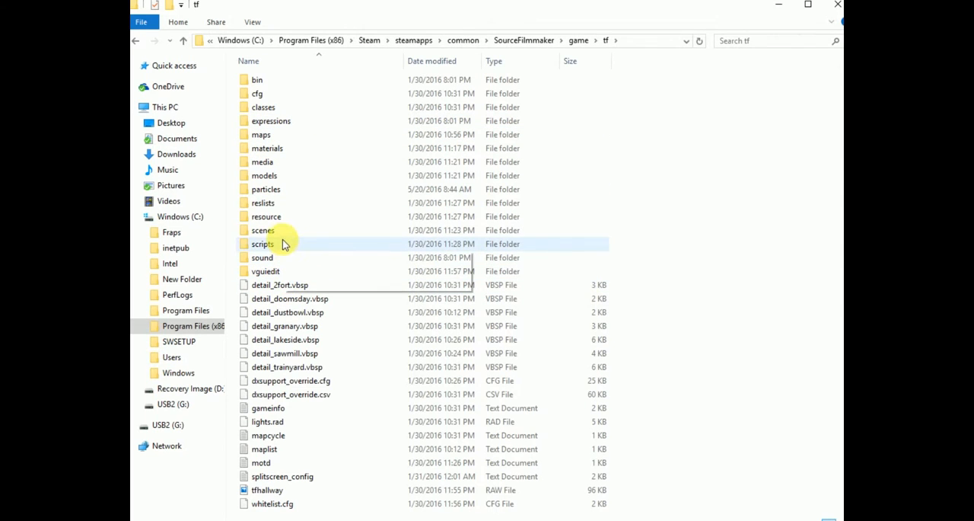
{"action": "double_click", "coordinate": [277, 190]}
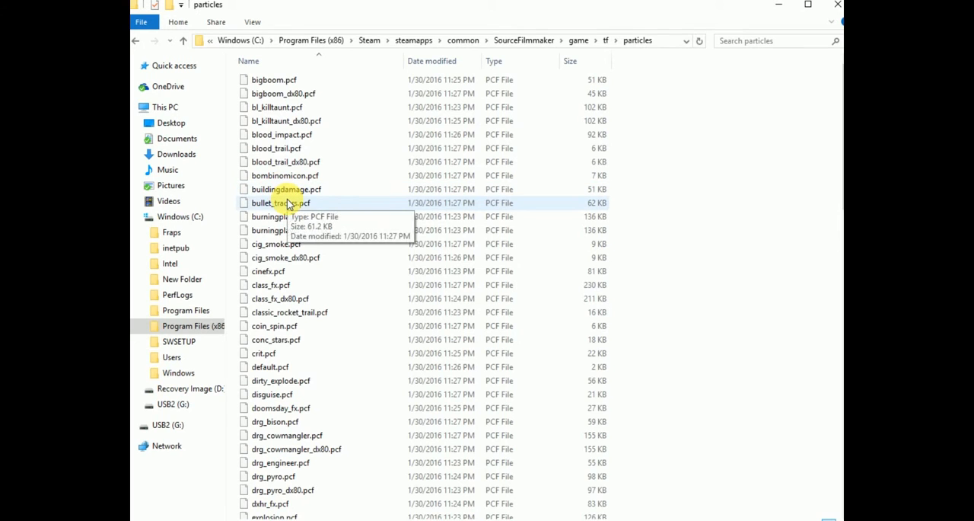
- Look through the particles folder's PCF files, search it for "unu", and leave the search results
{"action": "scroll", "coordinate": [293, 209], "scroll_direction": "down", "scroll_amount": 20}
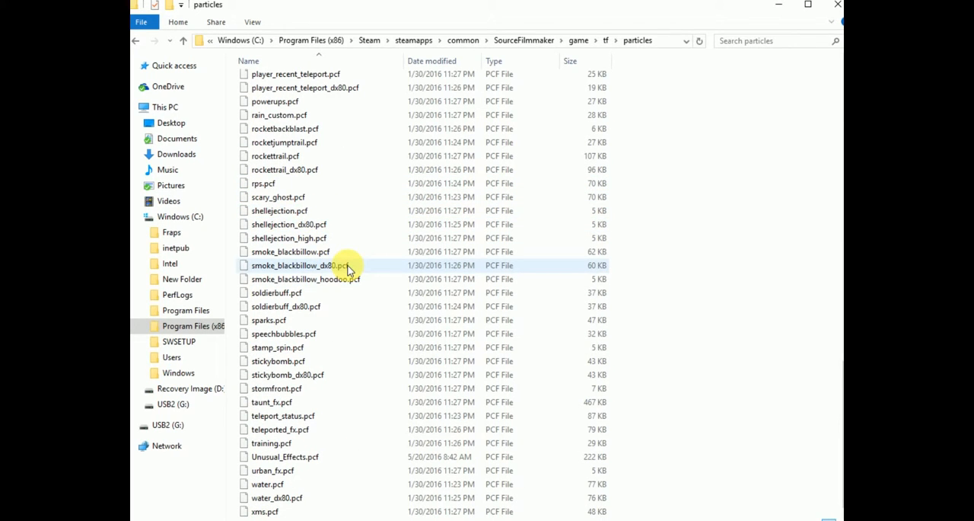
{"action": "scroll", "coordinate": [347, 270], "scroll_direction": "up", "scroll_amount": 1}
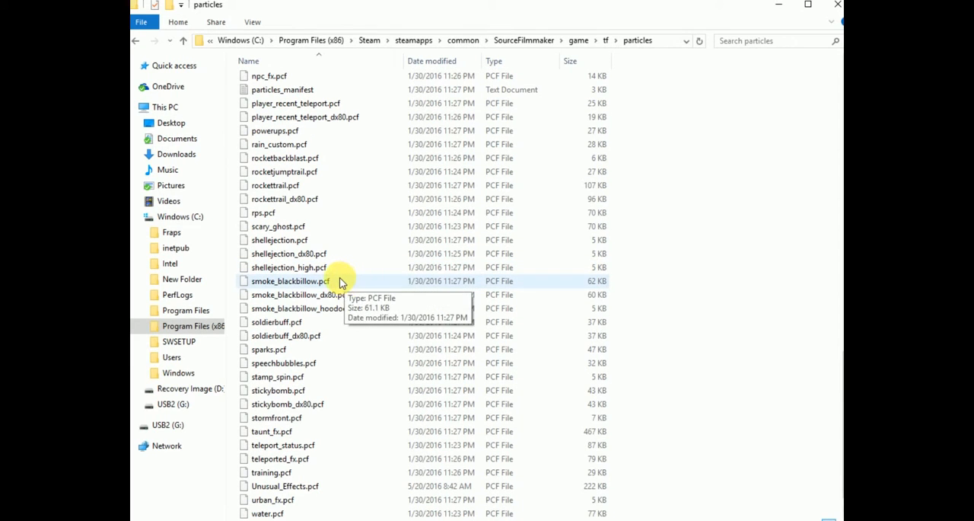
{"action": "scroll", "coordinate": [341, 282], "scroll_direction": "up", "scroll_amount": 4}
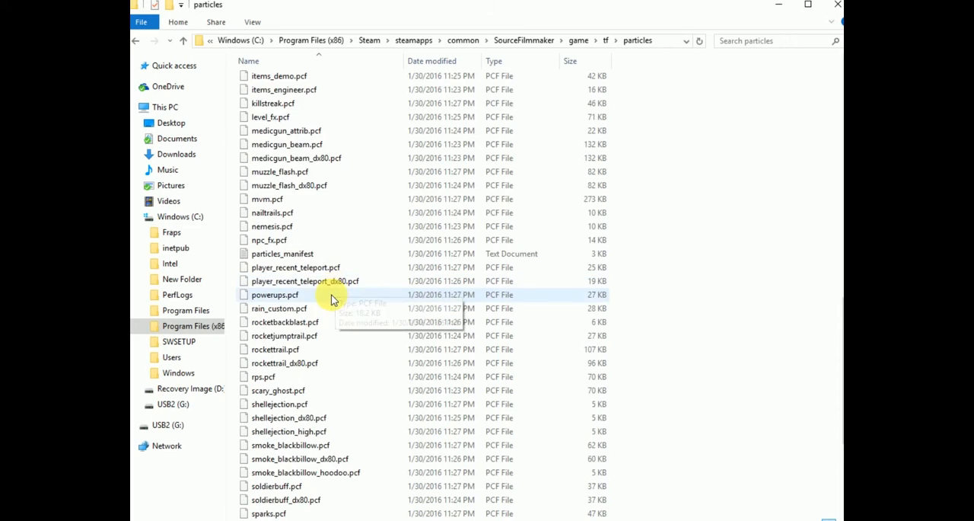
{"action": "scroll", "coordinate": [331, 300], "scroll_direction": "up", "scroll_amount": 6}
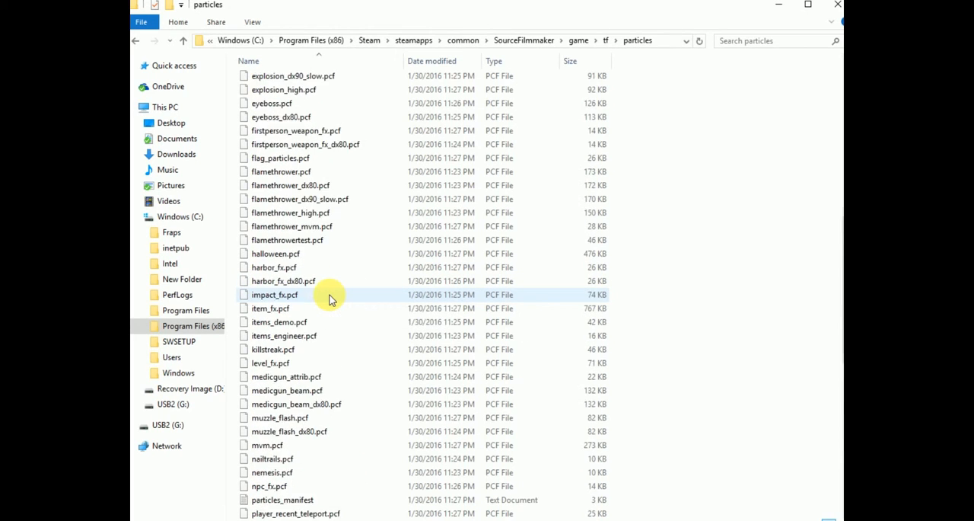
{"action": "scroll", "coordinate": [329, 299], "scroll_direction": "up", "scroll_amount": 3}
{"action": "left_click", "coordinate": [727, 42]}
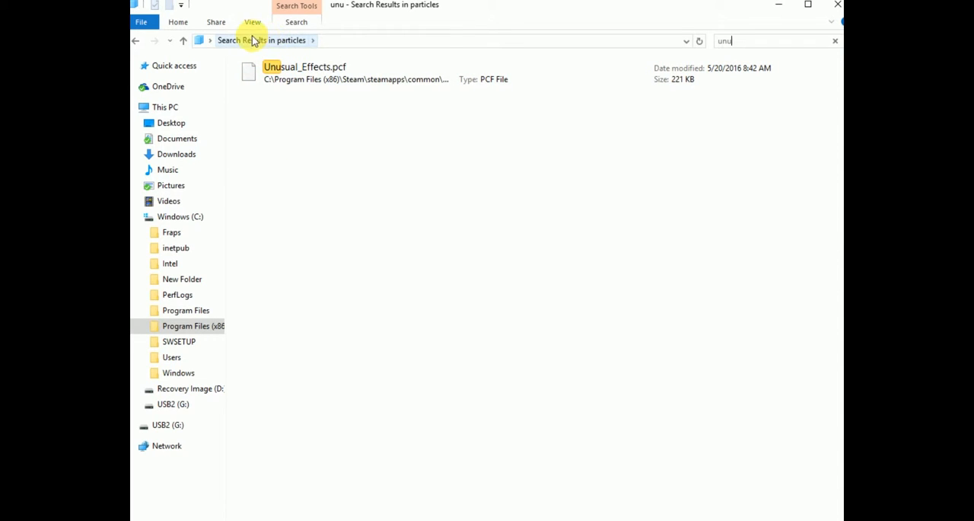
{"action": "left_click", "coordinate": [138, 41]}
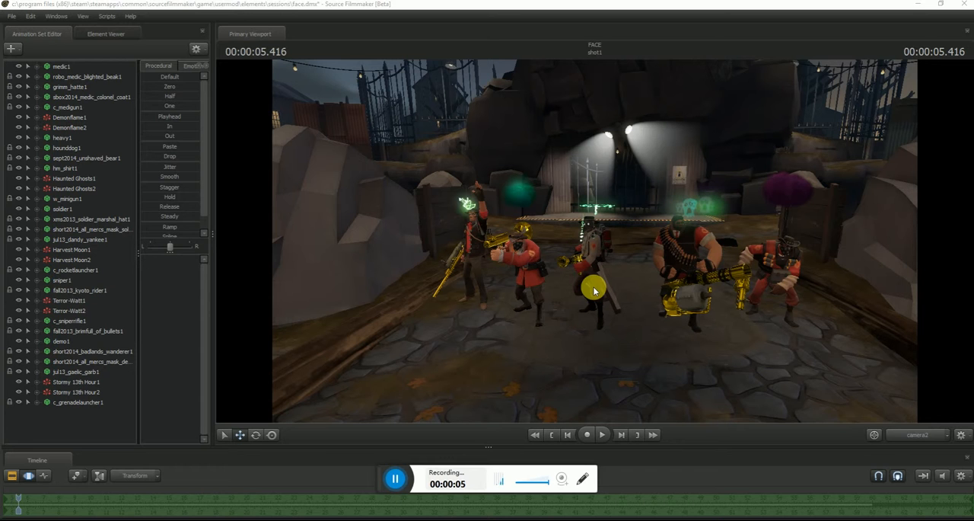
- Switch to Source Filmmaker and create an animation set for the demo model from tf_movies player\hwm
{"action": "key", "text": "w"}
{"action": "left_click_drag", "start_coordinate": [597, 287], "coordinate": [595, 240]}
{"action": "right_click", "coordinate": [595, 241]}
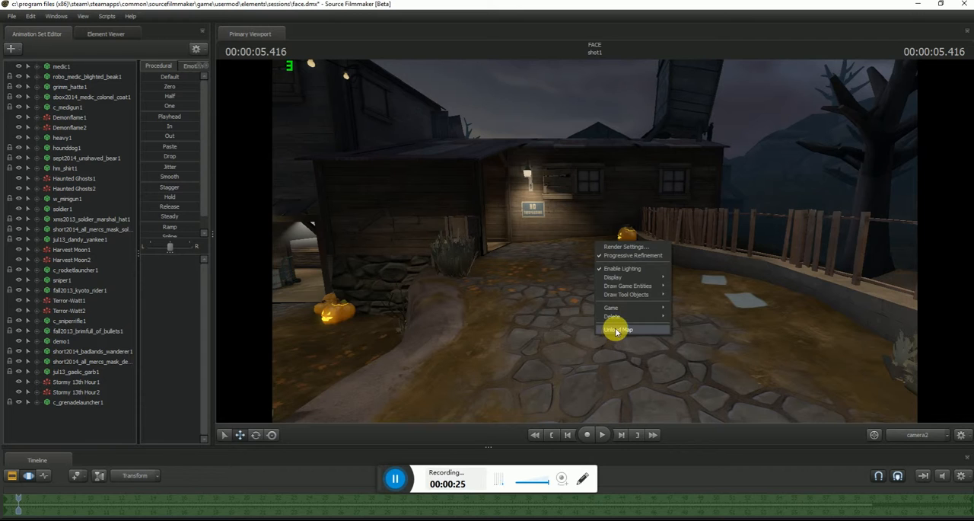
{"action": "left_click", "coordinate": [531, 323]}
{"action": "left_click_drag", "start_coordinate": [597, 244], "coordinate": [594, 240]}
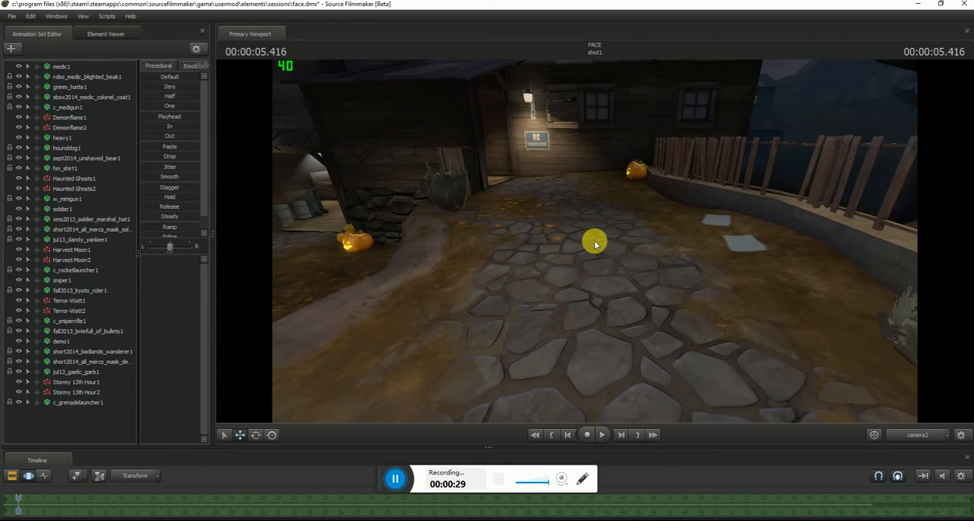
{"action": "left_click", "coordinate": [11, 50]}
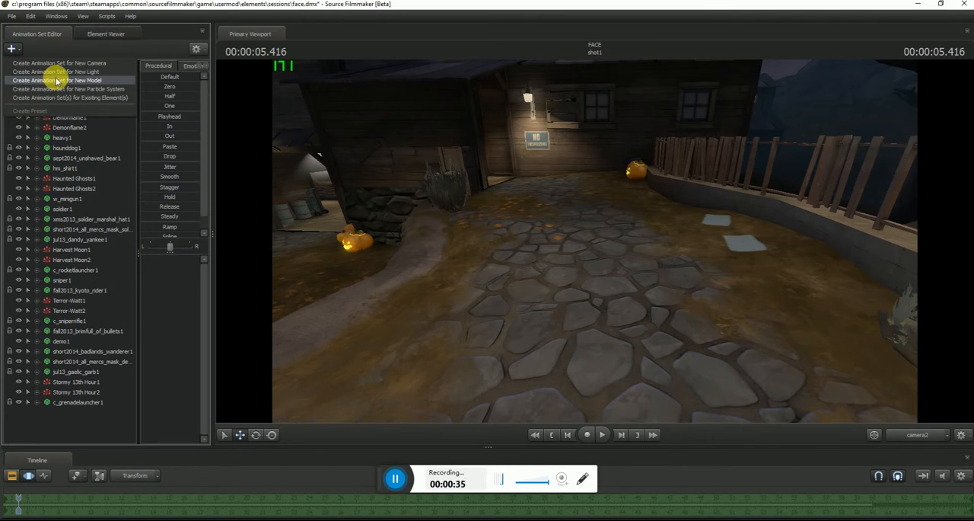
{"action": "left_click", "coordinate": [56, 80]}
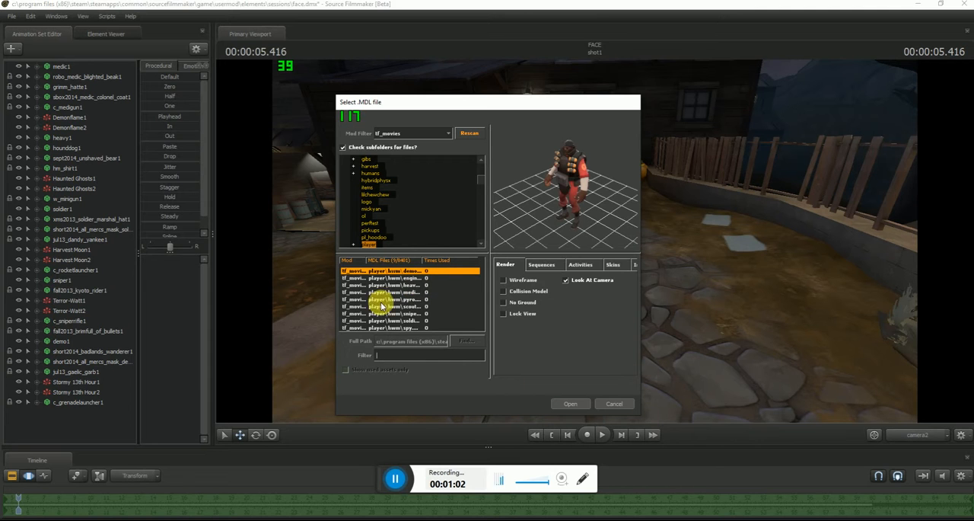
{"action": "left_click", "coordinate": [572, 402]}
- Delete all existing animation sets from medic1 through c_grenadelauncher1, keeping only demo2
{"action": "left_click_drag", "start_coordinate": [581, 373], "coordinate": [594, 240]}
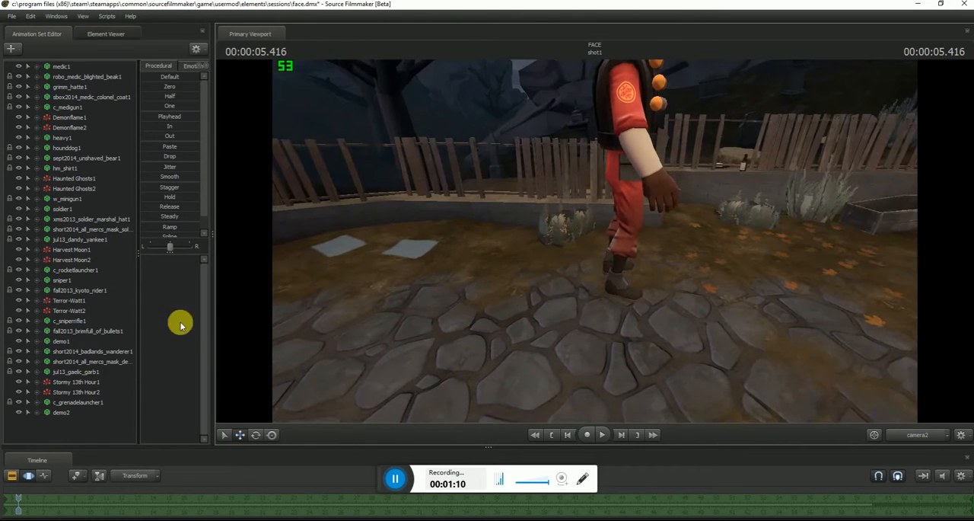
{"action": "right_click", "coordinate": [68, 65]}
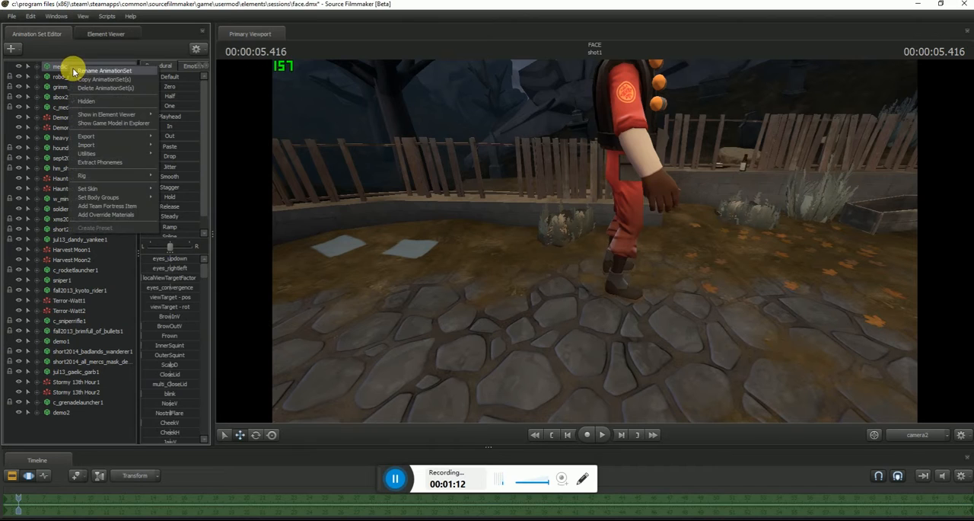
{"action": "left_click", "coordinate": [89, 90]}
{"action": "right_click", "coordinate": [76, 69]}
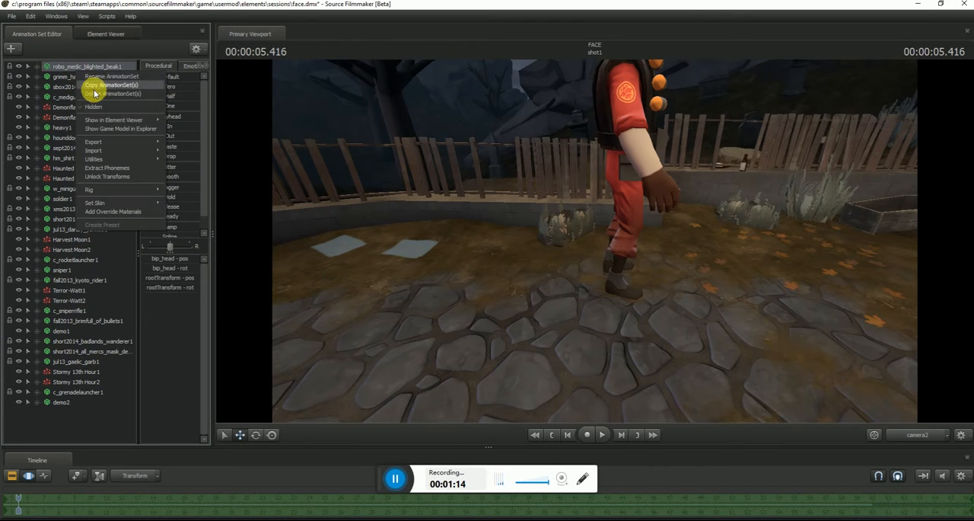
{"action": "left_click", "coordinate": [88, 90]}
{"action": "right_click", "coordinate": [85, 67]}
{"action": "left_click", "coordinate": [96, 90]}
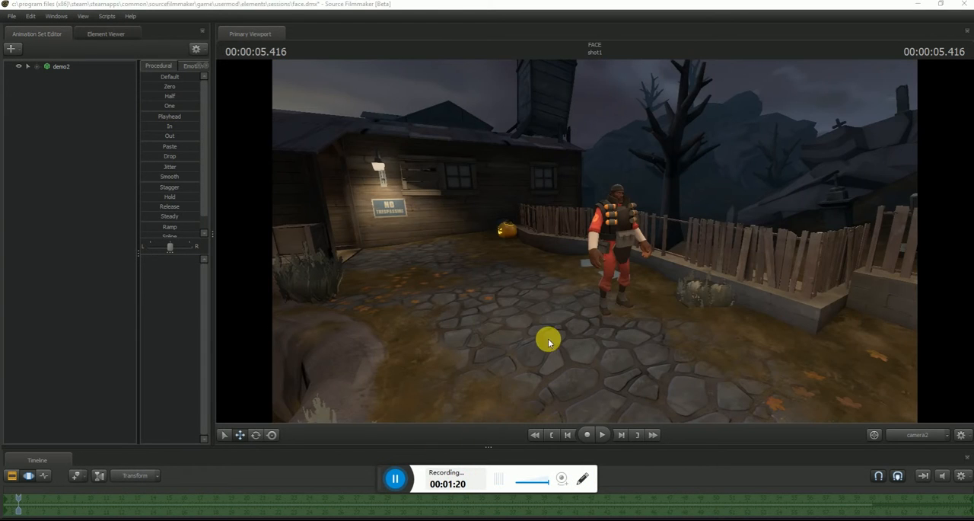
{"action": "left_click_drag", "start_coordinate": [549, 337], "coordinate": [113, 105]}
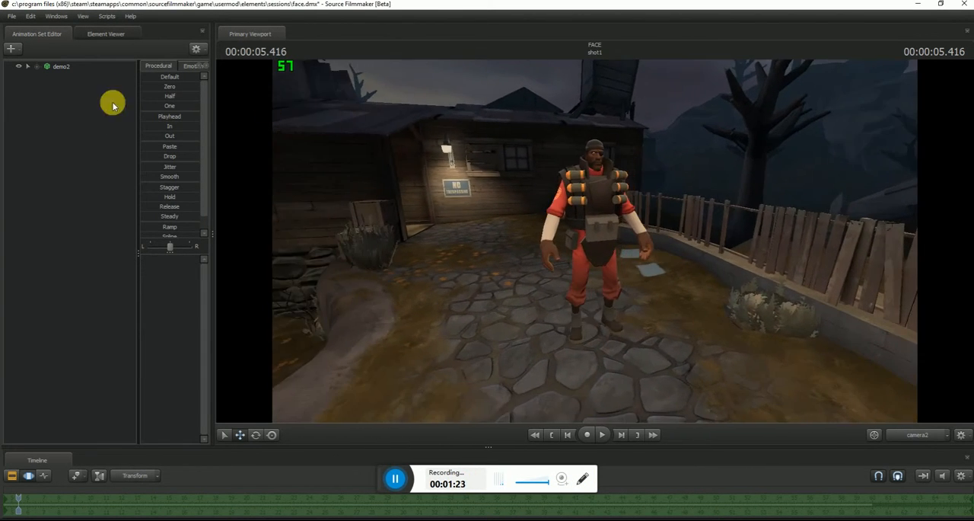
- Select demo2 and adjust its height slightly so its feet rest on the stone path
{"action": "left_click", "coordinate": [64, 66]}
{"action": "left_click_drag", "start_coordinate": [453, 204], "coordinate": [489, 332]}
{"action": "left_click_drag", "start_coordinate": [594, 241], "coordinate": [539, 209]}
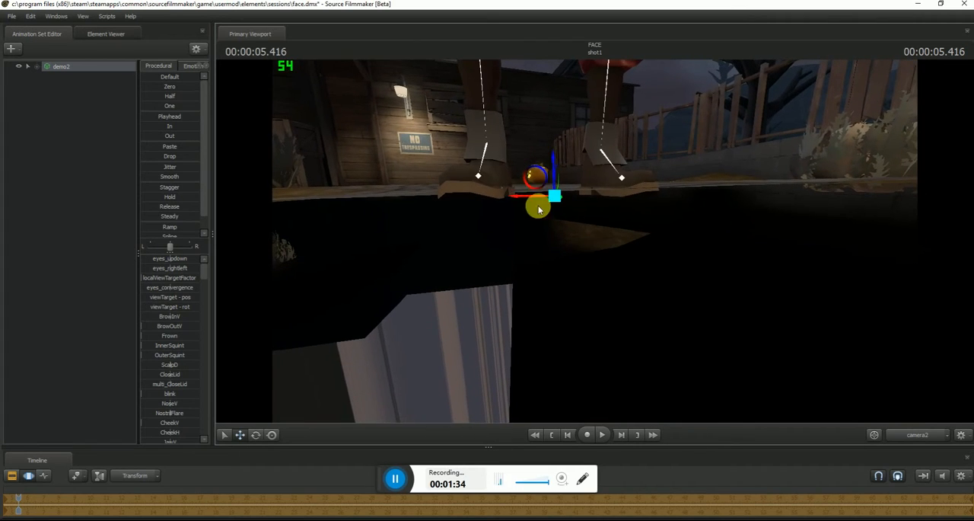
{"action": "left_click_drag", "start_coordinate": [553, 178], "coordinate": [552, 175]}
{"action": "left_click_drag", "start_coordinate": [593, 240], "coordinate": [386, 185]}
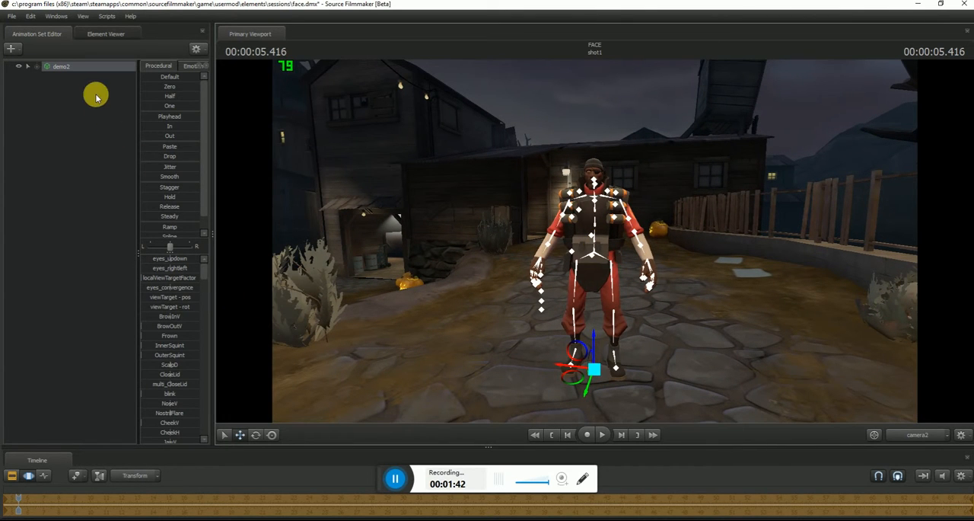
- Start adding a Team Fortress item to demo2 and filter the item list by "highlander"
{"action": "right_click", "coordinate": [90, 69]}
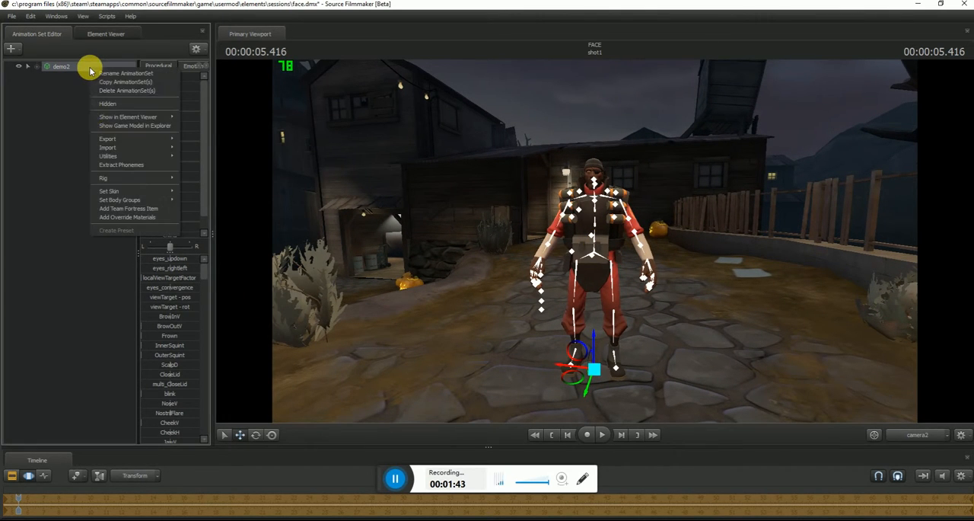
{"action": "left_click", "coordinate": [141, 210]}
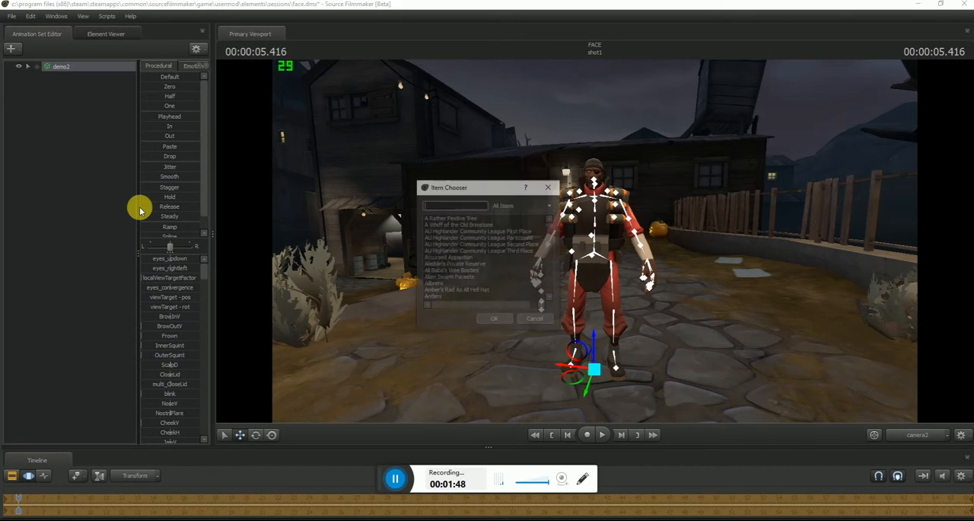
{"action": "left_click", "coordinate": [448, 206]}
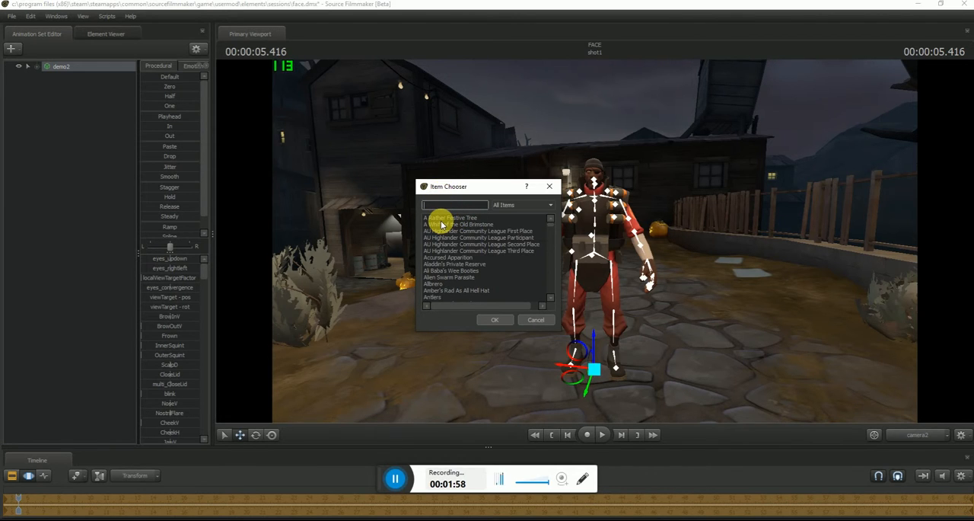
{"action": "type", "text": "highlander"}
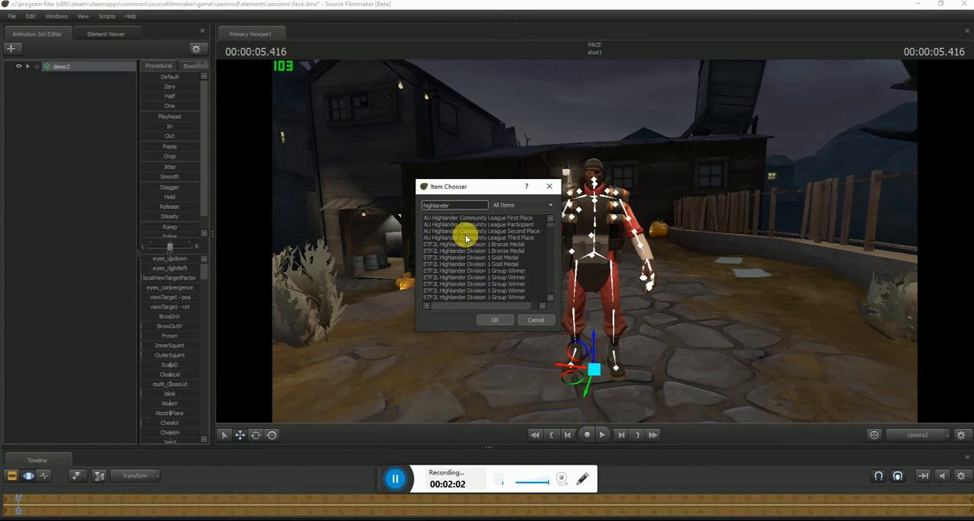
{"action": "scroll", "coordinate": [469, 240], "scroll_direction": "down", "scroll_amount": 1}
{"action": "left_click", "coordinate": [454, 207]}
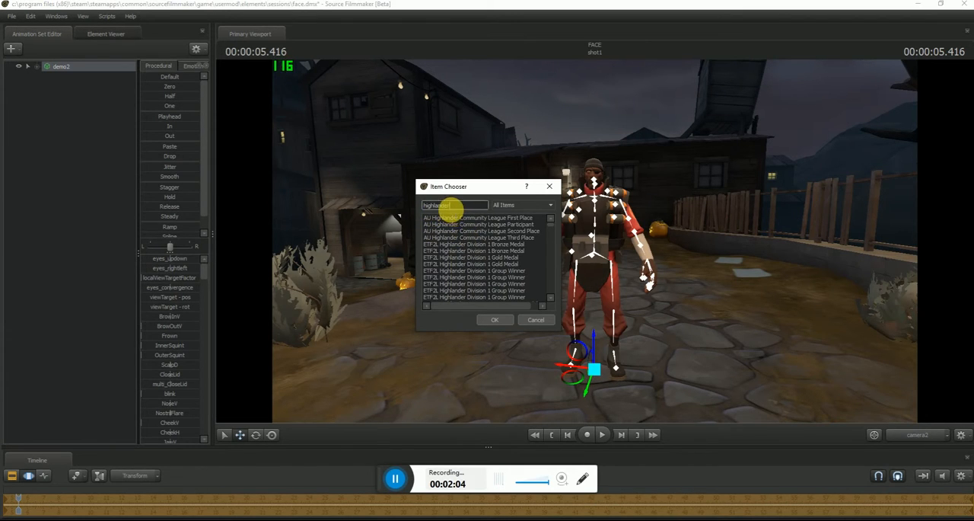
{"action": "type", "text": "h"}
{"action": "key", "text": "BackSpace"}
{"action": "key", "text": "BackSpace"}
{"action": "key", "text": "BackSpace"}
- Filter the item list by "bru" instead and add the Bruiser's Bandanna to demo2
{"action": "scroll", "coordinate": [487, 255], "scroll_direction": "down", "scroll_amount": 10}
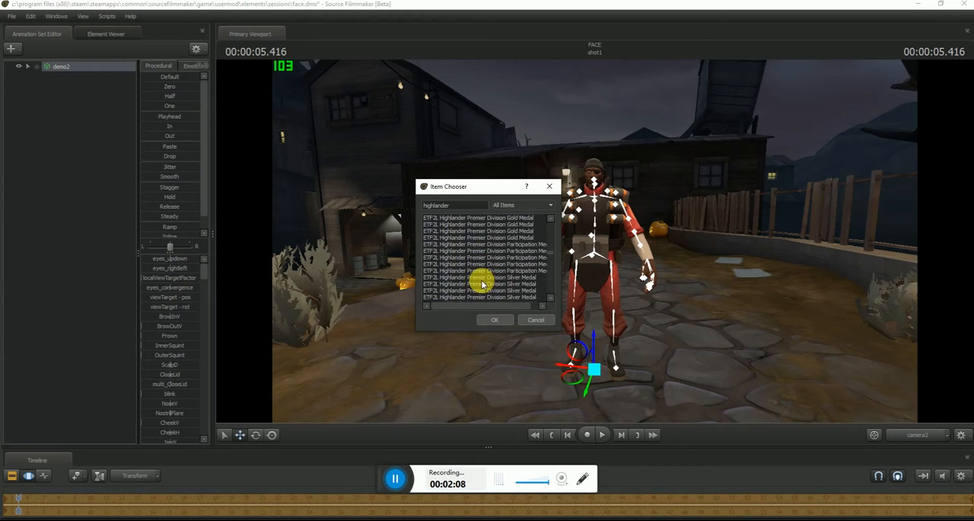
{"action": "scroll", "coordinate": [482, 284], "scroll_direction": "down", "scroll_amount": 6}
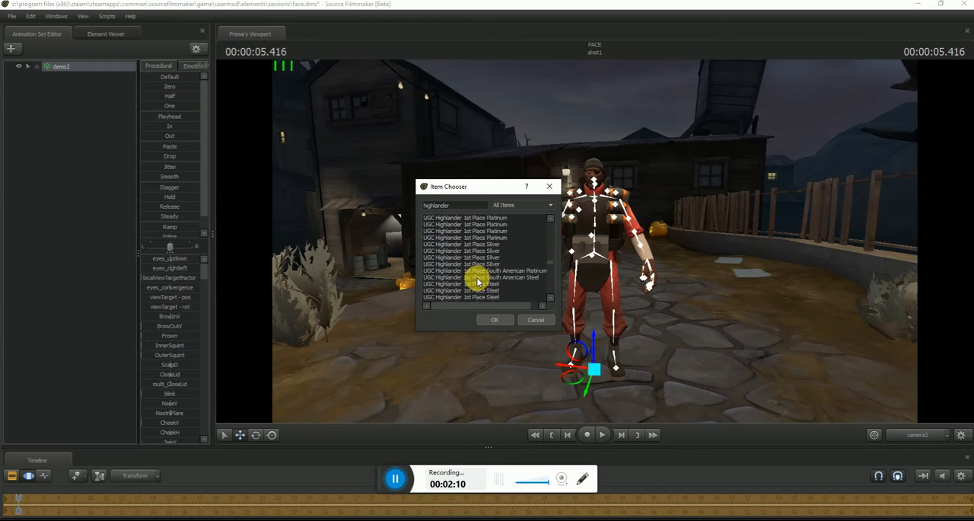
{"action": "scroll", "coordinate": [478, 281], "scroll_direction": "down", "scroll_amount": 8}
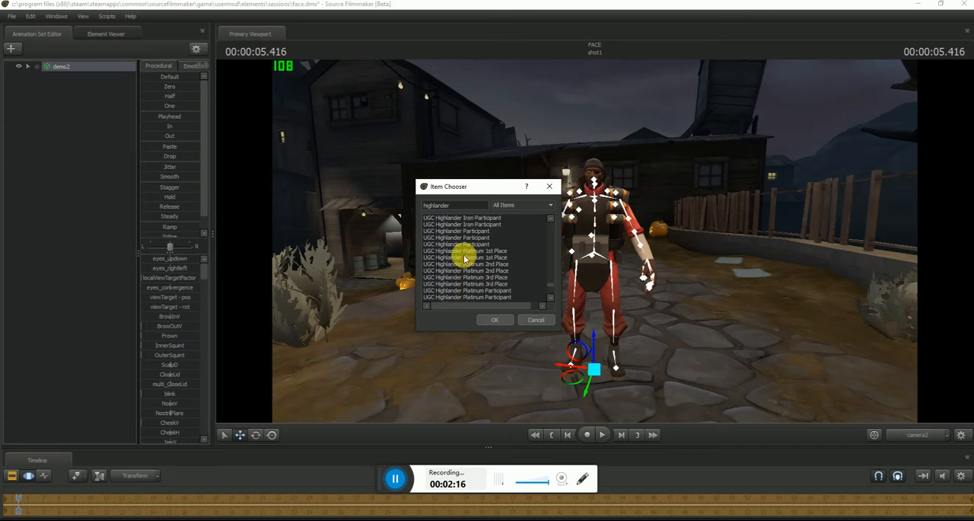
{"action": "key", "text": "BackSpace"}
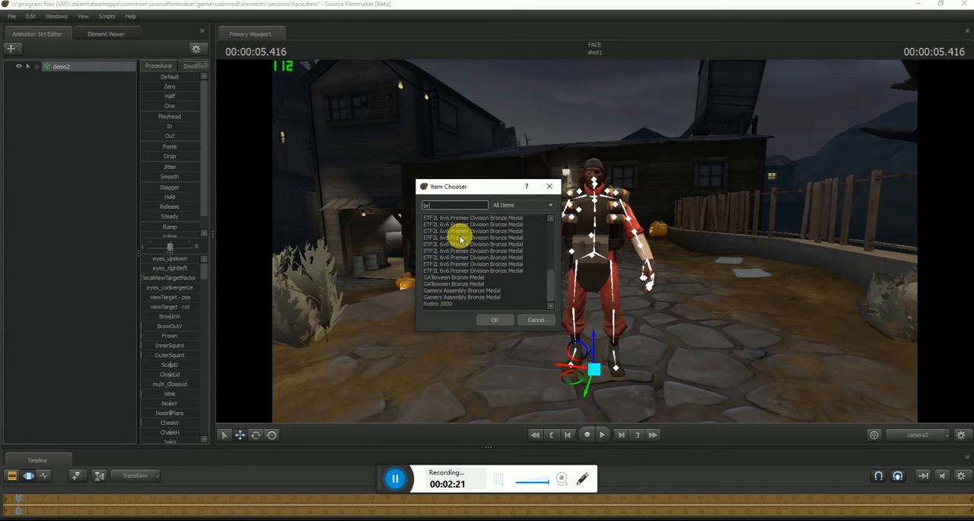
{"action": "type", "text": "bru"}
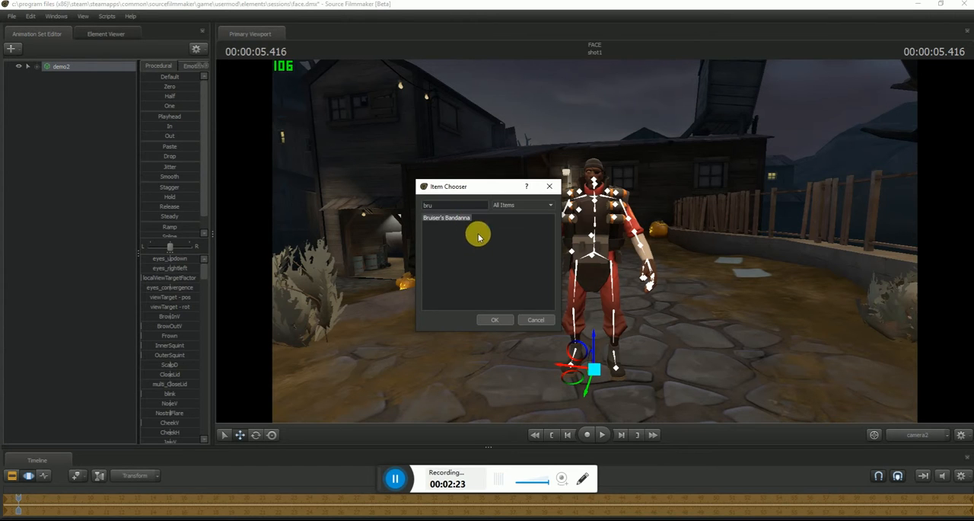
{"action": "left_click", "coordinate": [500, 321]}
- Examine the bandanna on the Demoman's face from close up and from the front
{"action": "left_click_drag", "start_coordinate": [595, 242], "coordinate": [595, 242]}
{"action": "key", "text": "w"}
{"action": "key", "text": "w"}
{"action": "key", "text": "a"}
{"action": "key", "text": "s"}
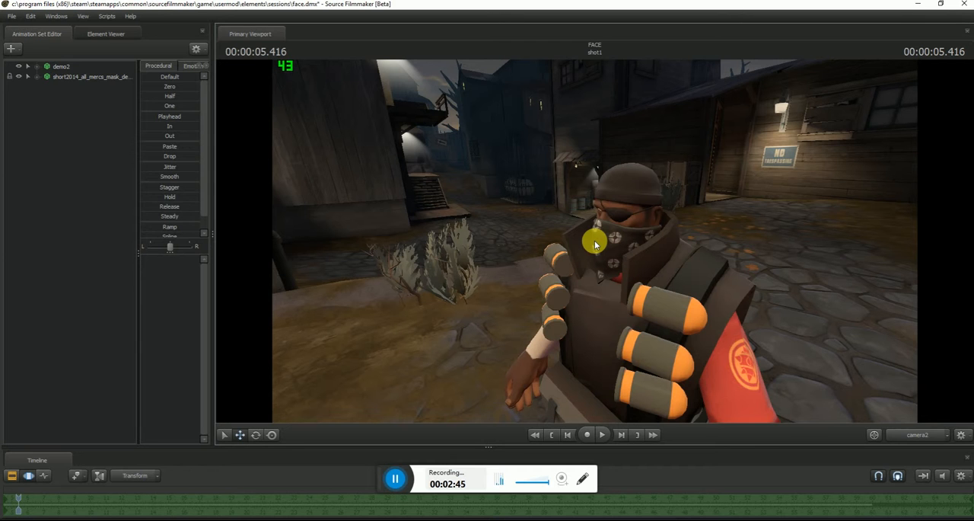
{"action": "left_click_drag", "start_coordinate": [594, 241], "coordinate": [594, 240]}
{"action": "key", "text": "w"}
{"action": "key", "text": "w"}
{"action": "key", "text": "s"}
{"action": "left_click", "coordinate": [487, 175]}
{"action": "right_click", "coordinate": [503, 186]}
{"action": "left_click", "coordinate": [507, 182]}
{"action": "left_click", "coordinate": [13, 48]}
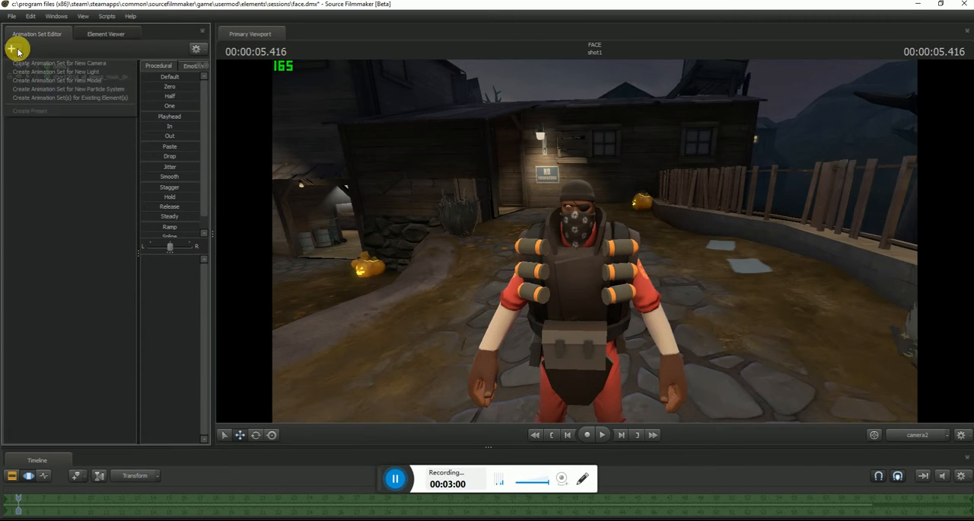
{"action": "left_click", "coordinate": [327, 172]}
- Add another Team Fortress item to demo2, filtering by "merc" and choosing Merc's Mohawk
{"action": "left_click", "coordinate": [61, 66]}
{"action": "right_click", "coordinate": [82, 67]}
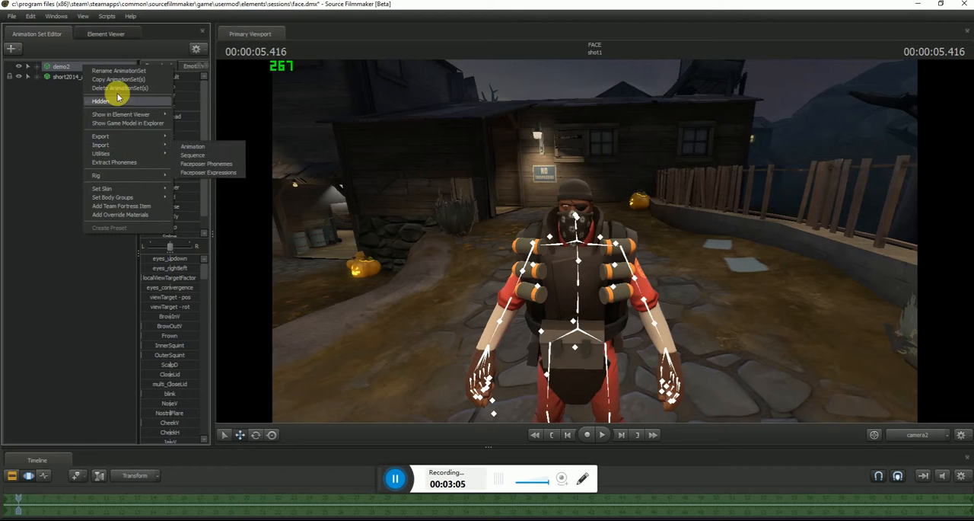
{"action": "left_click", "coordinate": [110, 206]}
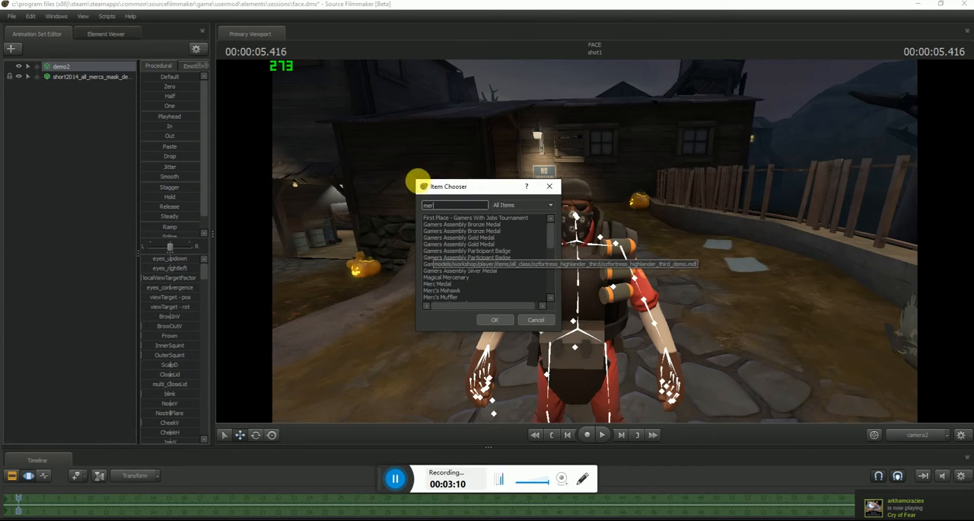
{"action": "type", "text": "mercs"}
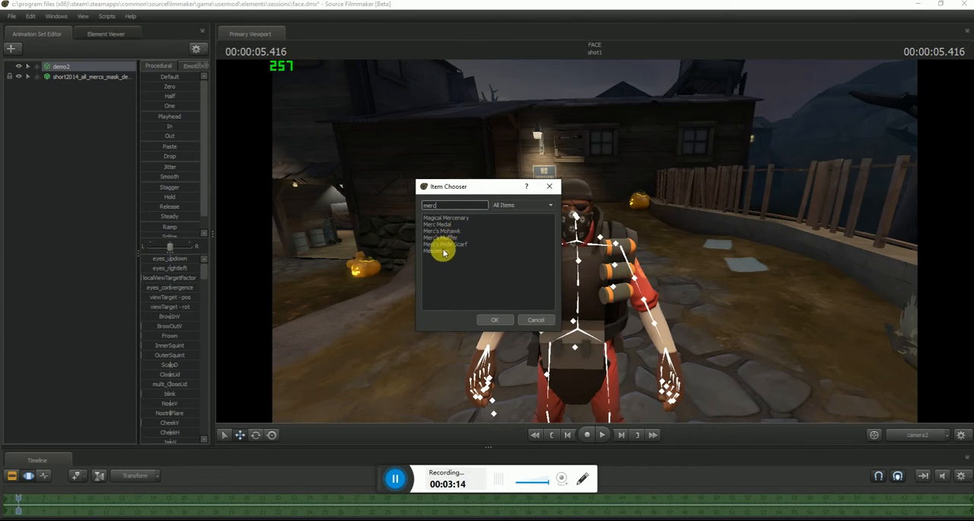
{"action": "left_click", "coordinate": [503, 319]}
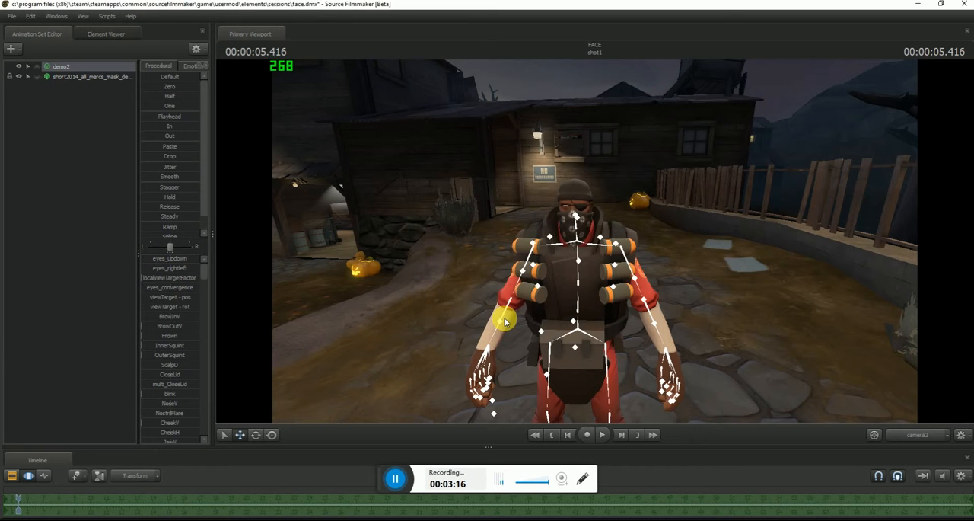
{"action": "mouse_move", "coordinate": [595, 241]}
{"action": "left_mouse_down"}
{"action": "mouse_move", "coordinate": [587, 237]}
{"action": "mouse_move", "coordinate": [595, 254]}
{"action": "mouse_move", "coordinate": [595, 244]}
{"action": "left_mouse_up"}
{"action": "left_click", "coordinate": [629, 218]}
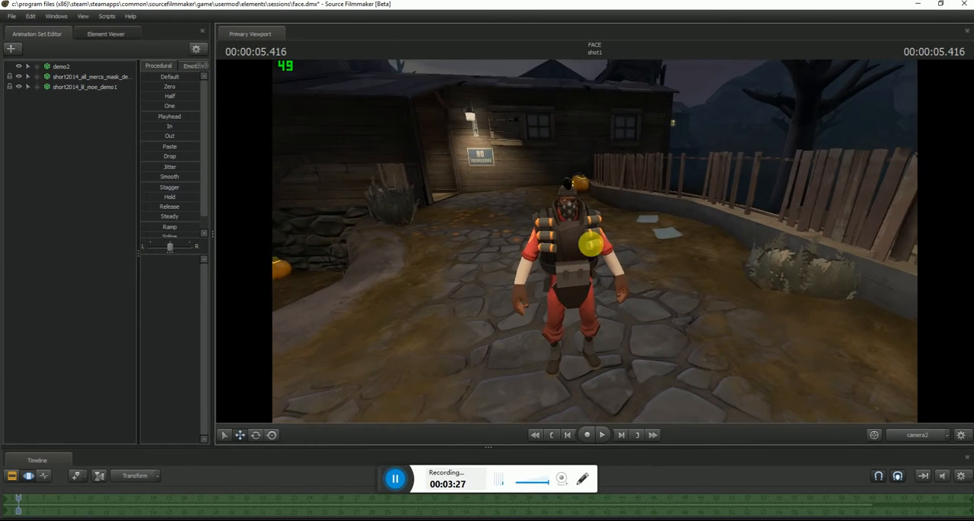
{"action": "right_click", "coordinate": [72, 139]}
{"action": "left_click", "coordinate": [64, 114]}
{"action": "right_click", "coordinate": [59, 80]}
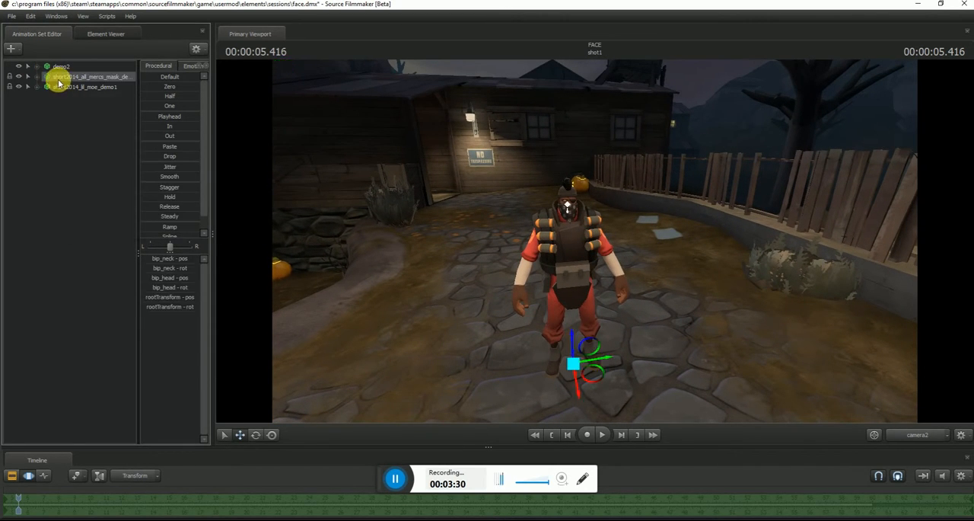
{"action": "left_click", "coordinate": [34, 146]}
- Start an animation set for a new particle system and load Unusual_Effects.pcf from tf\particles as its definition file
{"action": "right_click", "coordinate": [54, 267]}
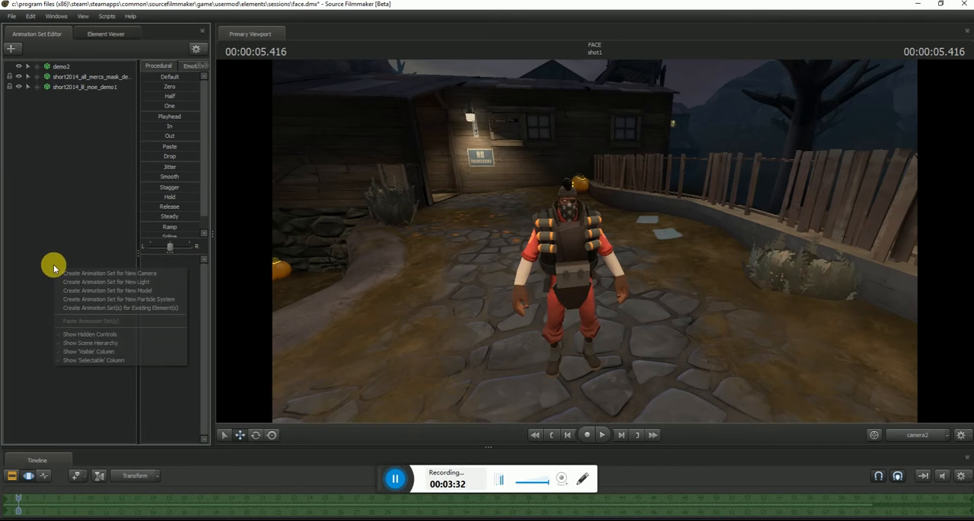
{"action": "left_click", "coordinate": [135, 301]}
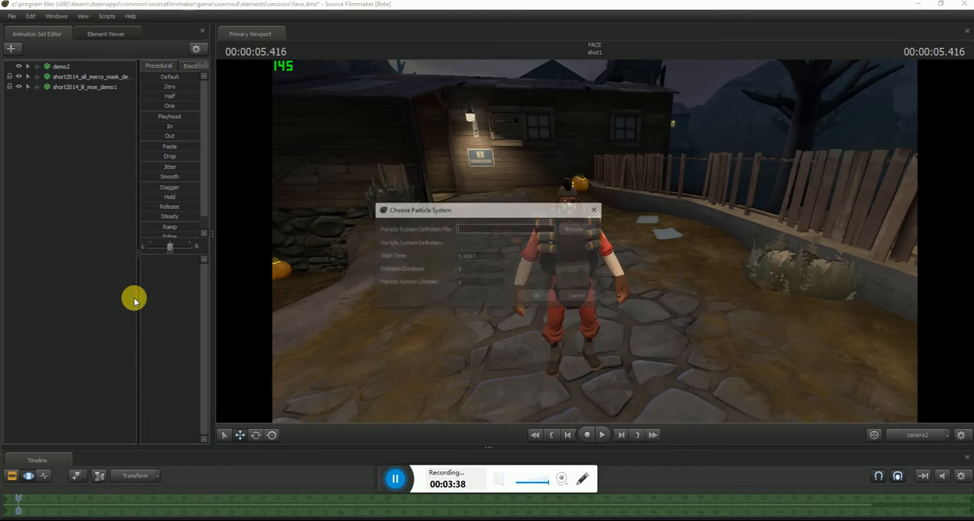
{"action": "left_click", "coordinate": [580, 229]}
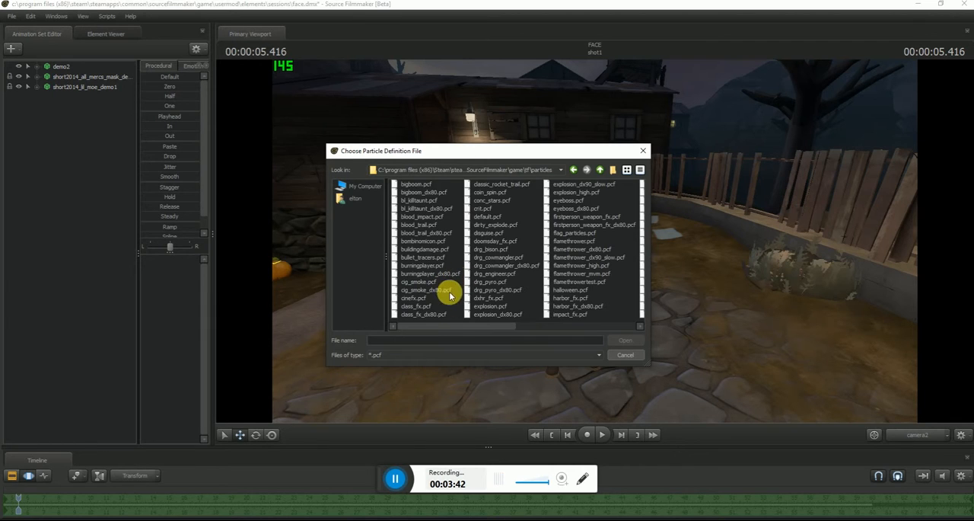
{"action": "left_click_drag", "start_coordinate": [434, 325], "coordinate": [591, 330]}
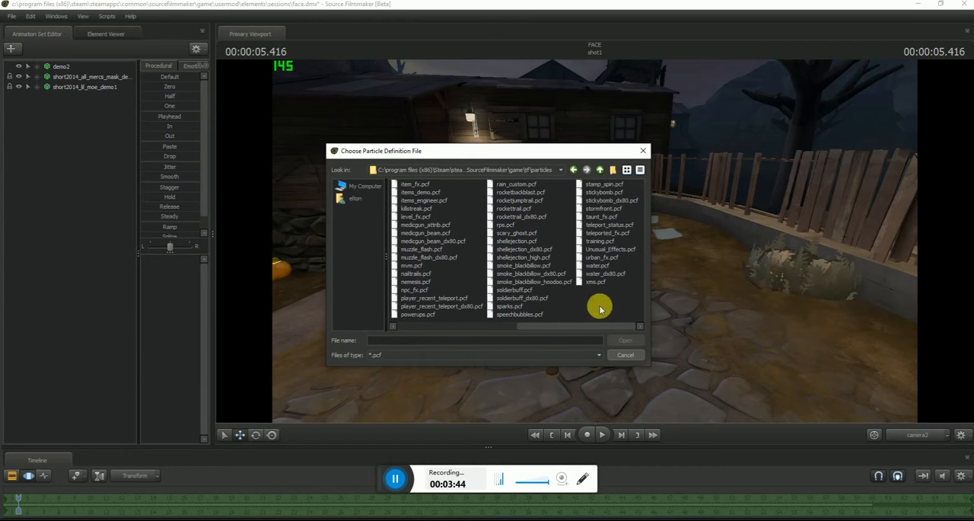
{"action": "left_click", "coordinate": [613, 248]}
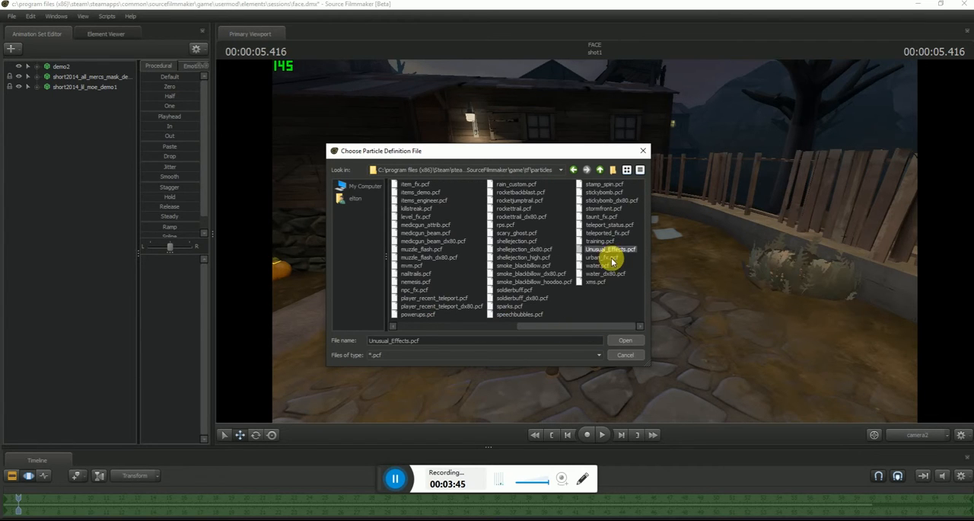
{"action": "left_click", "coordinate": [629, 340]}
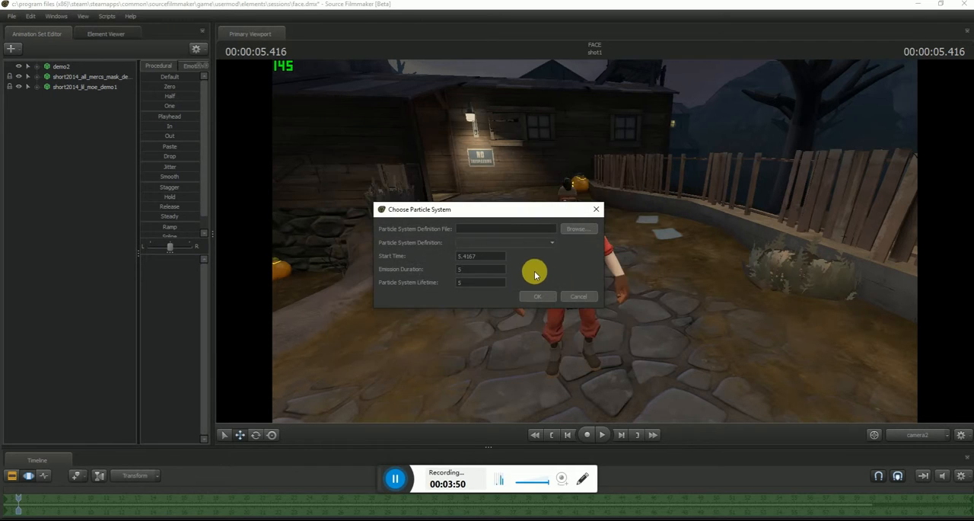
- Set the particle system's start time to -15 and both its emission duration and lifetime to 99
{"action": "left_click", "coordinate": [487, 257]}
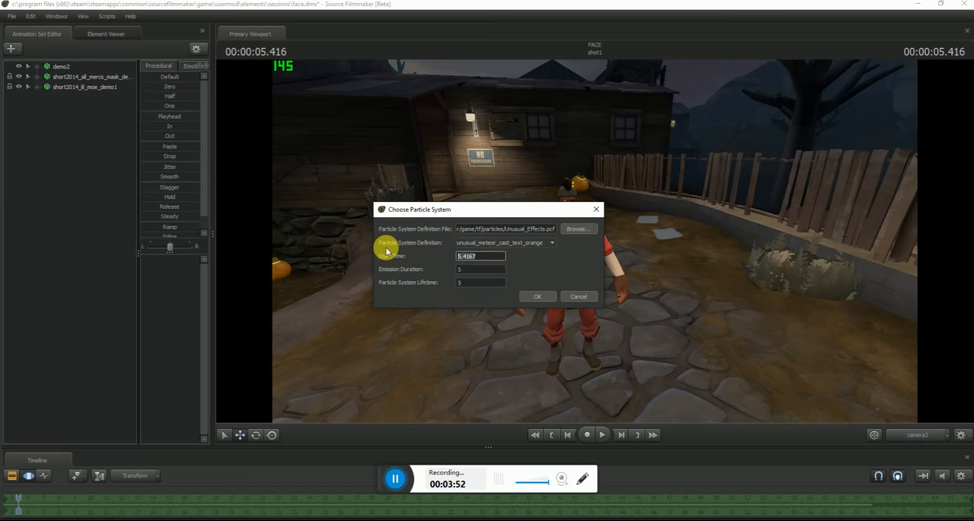
{"action": "type", "text": "-15"}
{"action": "left_click", "coordinate": [494, 270]}
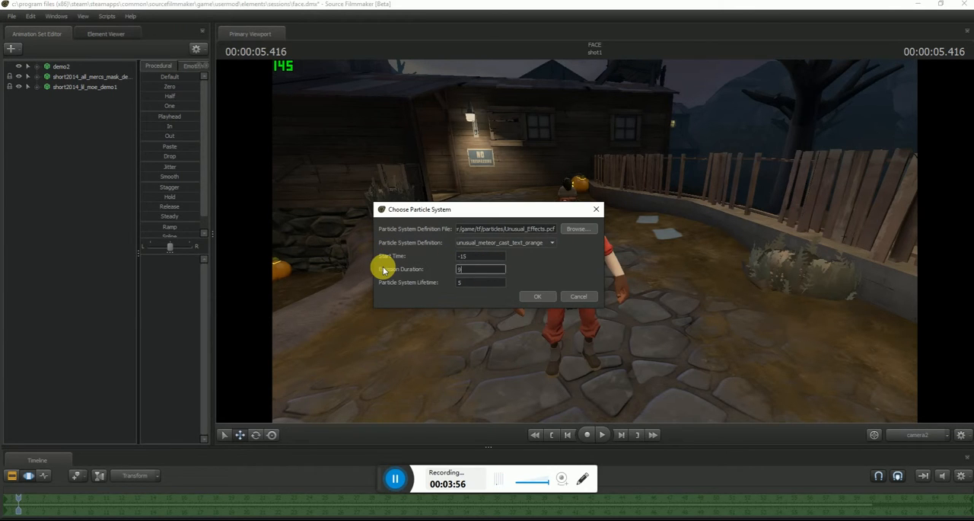
{"action": "type", "text": "99"}
{"action": "left_click", "coordinate": [481, 283]}
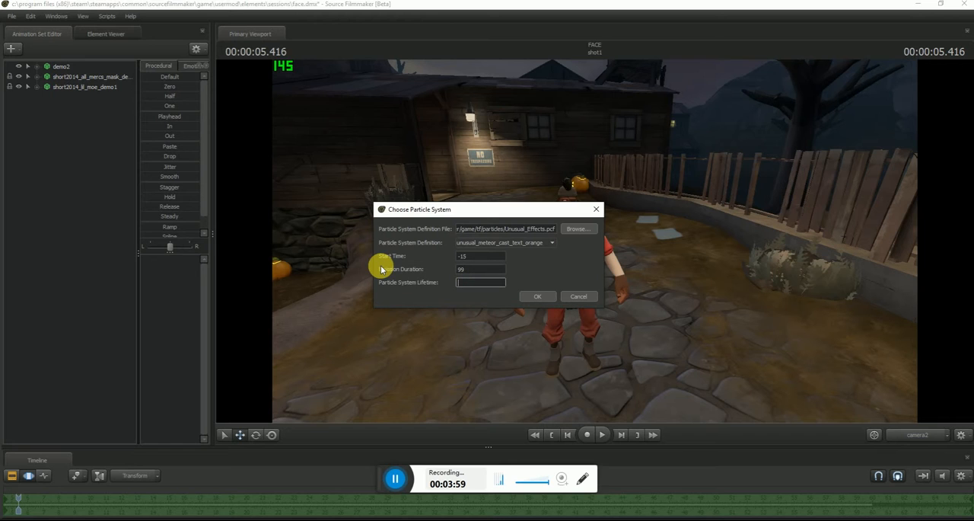
- Choose Time Warp as the particle system definition and create the particle system
{"action": "left_click", "coordinate": [548, 250]}
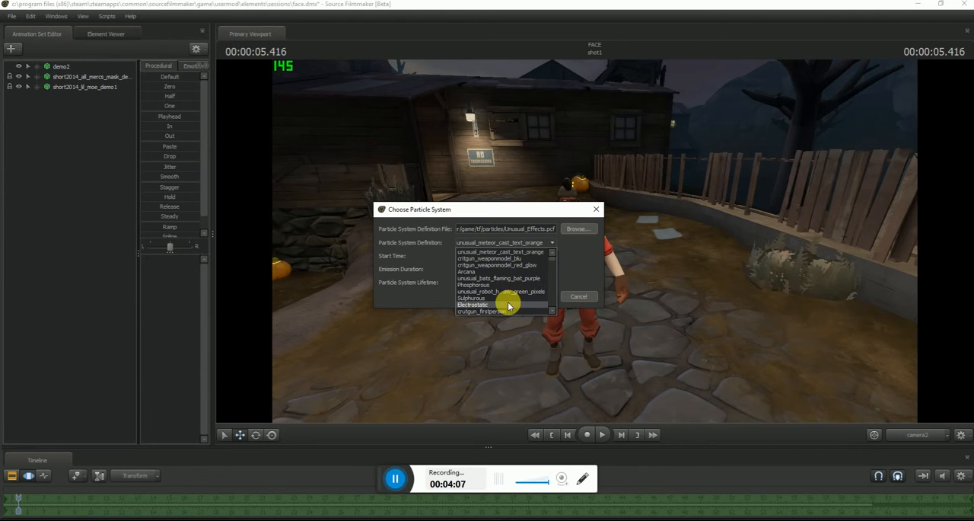
{"action": "scroll", "coordinate": [509, 306], "scroll_direction": "down", "scroll_amount": 5}
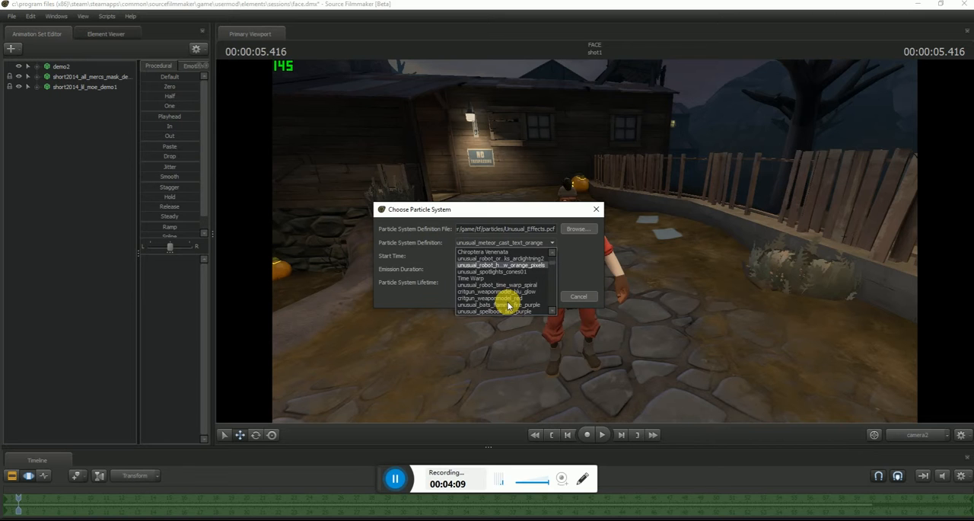
{"action": "left_click", "coordinate": [481, 278]}
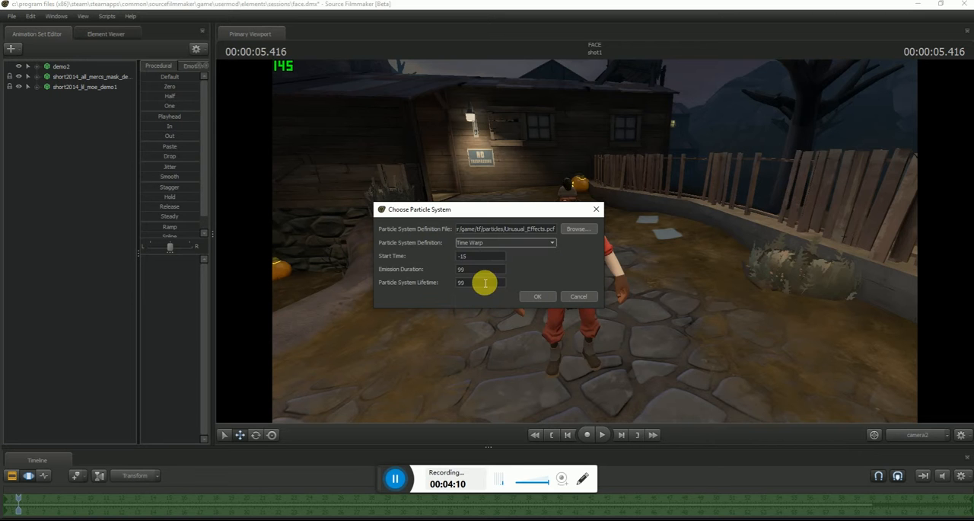
{"action": "left_click", "coordinate": [547, 297]}
- Select the Time Warp particle system and shift it slightly beside the Demoman
{"action": "left_click_drag", "start_coordinate": [595, 241], "coordinate": [591, 239]}
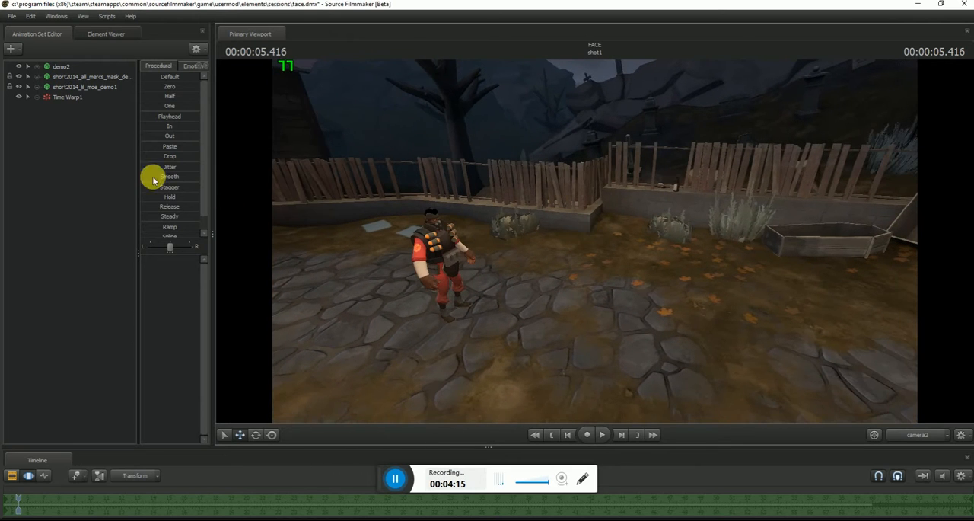
{"action": "left_click", "coordinate": [73, 98]}
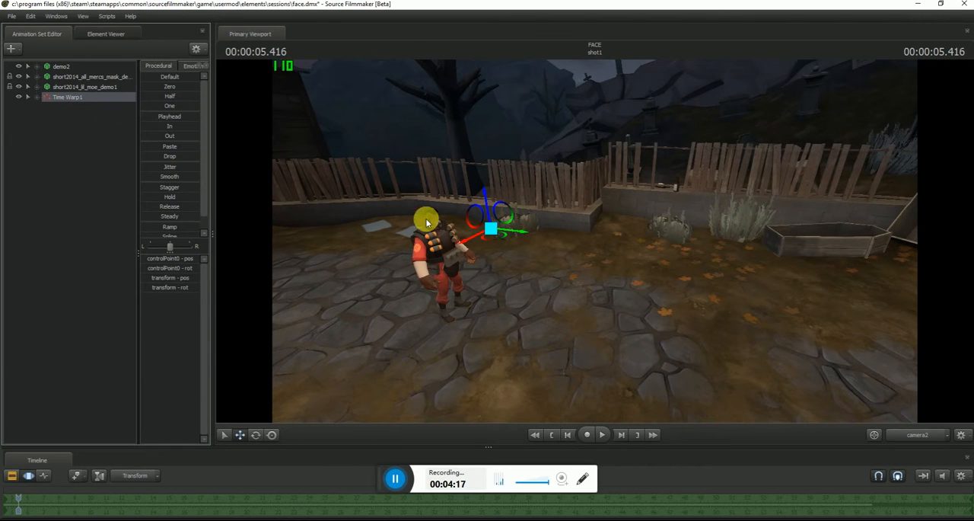
{"action": "mouse_move", "coordinate": [509, 230]}
{"action": "left_mouse_down"}
{"action": "mouse_move", "coordinate": [493, 231]}
{"action": "mouse_move", "coordinate": [505, 234]}
{"action": "left_mouse_up"}
- Copy the Time Warp1 animation set and paste a duplicate of it into the animation set list
{"action": "right_click", "coordinate": [84, 98]}
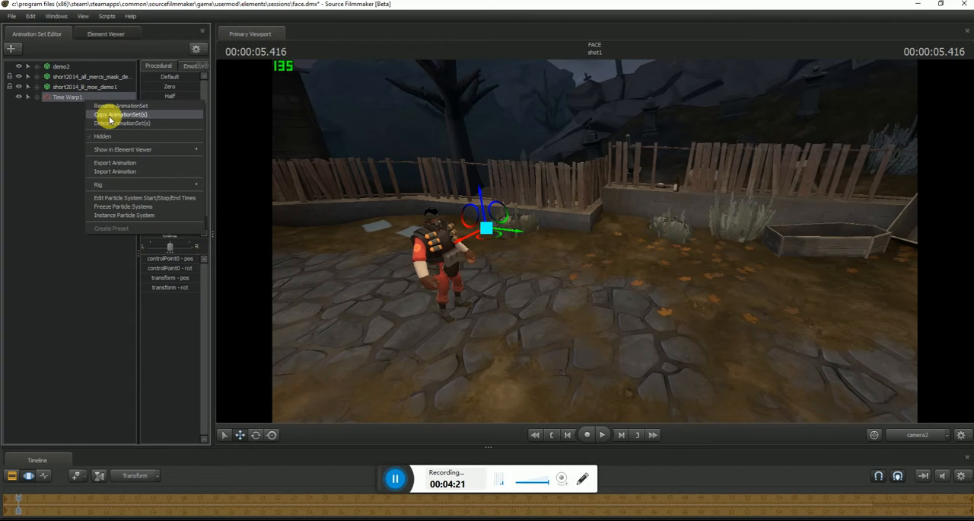
{"action": "left_click", "coordinate": [110, 117]}
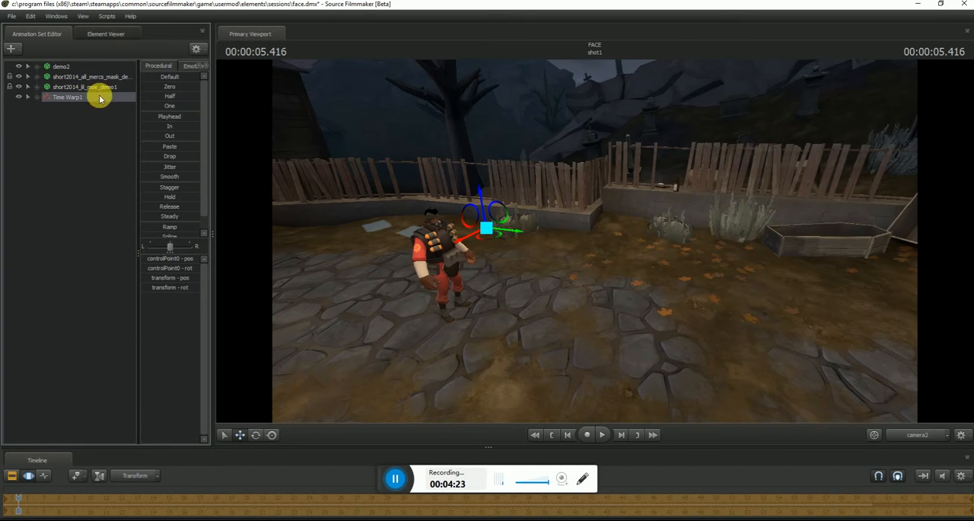
{"action": "right_click", "coordinate": [54, 130]}
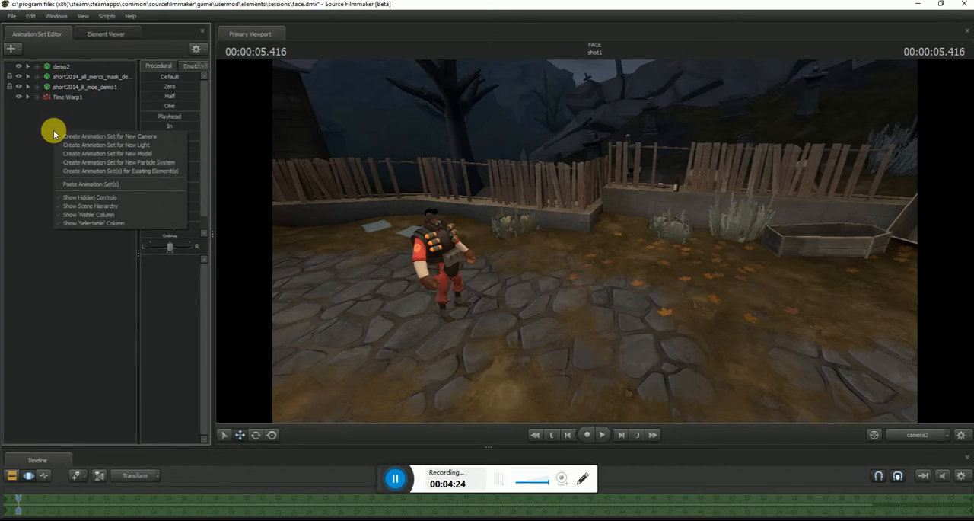
{"action": "left_click", "coordinate": [106, 188]}
{"action": "left_click_drag", "start_coordinate": [574, 243], "coordinate": [387, 181]}
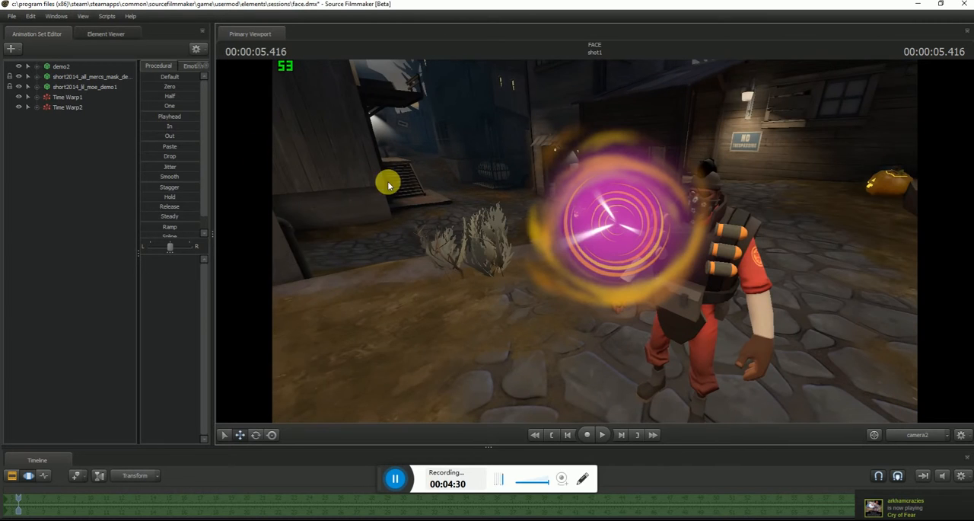
- Move demo2 toward the Time Warp effect so its head lines up in front of the glowing swirl
{"action": "left_click", "coordinate": [71, 107]}
{"action": "mouse_move", "coordinate": [600, 250]}
{"action": "left_mouse_down"}
{"action": "mouse_move", "coordinate": [575, 261]}
{"action": "mouse_move", "coordinate": [591, 236]}
{"action": "mouse_move", "coordinate": [598, 241]}
{"action": "left_mouse_up"}
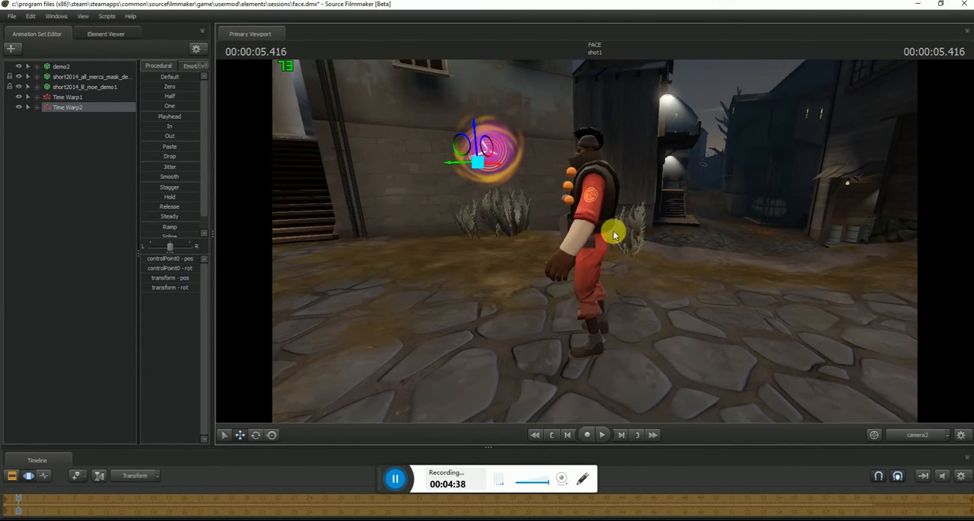
{"action": "left_click", "coordinate": [61, 67]}
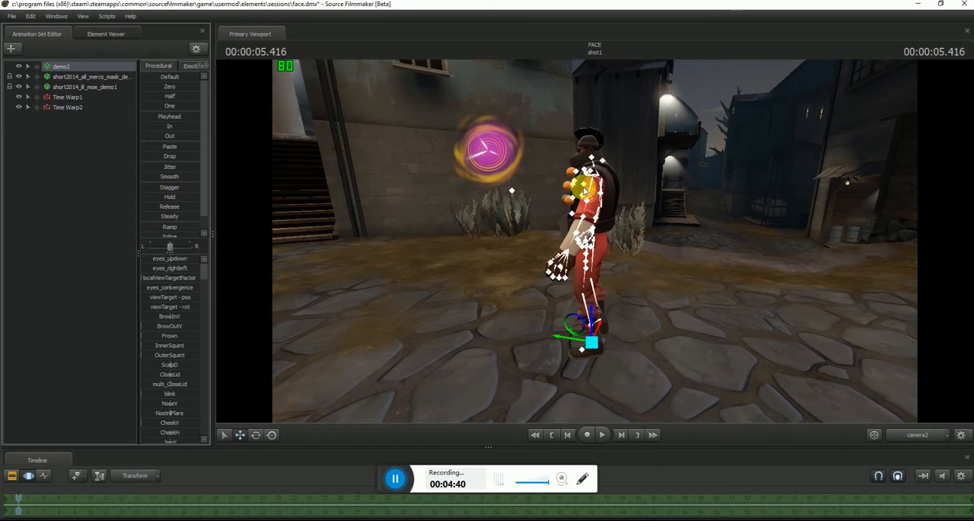
{"action": "left_click_drag", "start_coordinate": [561, 341], "coordinate": [489, 332]}
{"action": "left_click_drag", "start_coordinate": [616, 330], "coordinate": [591, 240]}
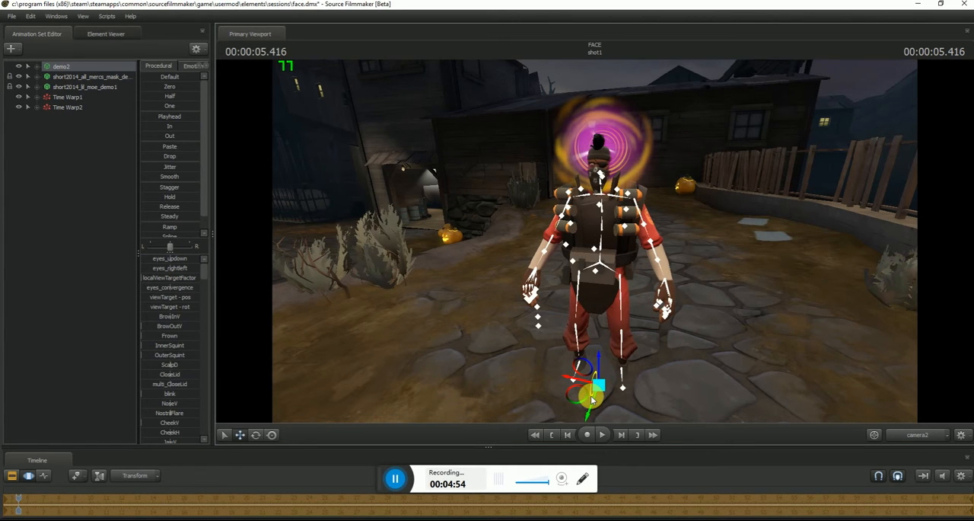
{"action": "left_click_drag", "start_coordinate": [595, 400], "coordinate": [593, 405]}
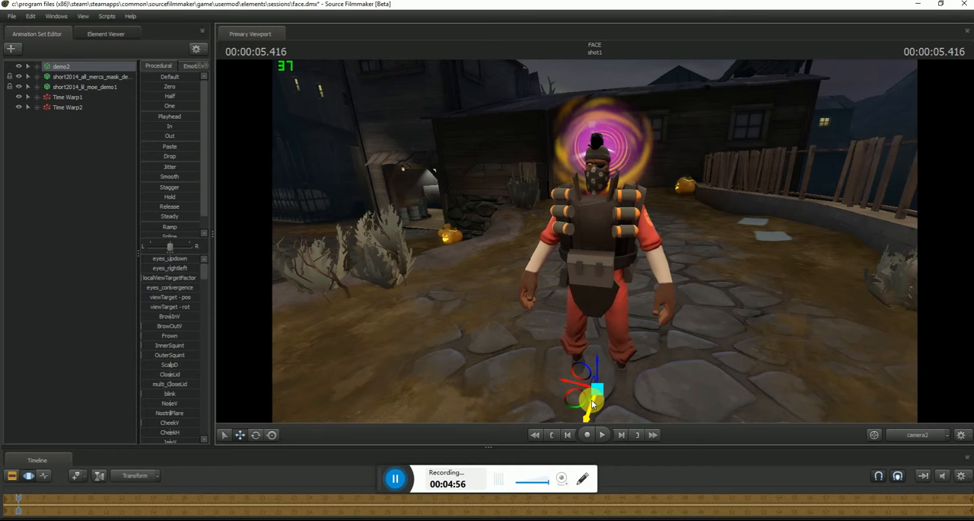
- Start importing a sequence onto demo2 and preview the selectionmenu_idle animation
{"action": "left_click_drag", "start_coordinate": [672, 371], "coordinate": [595, 239]}
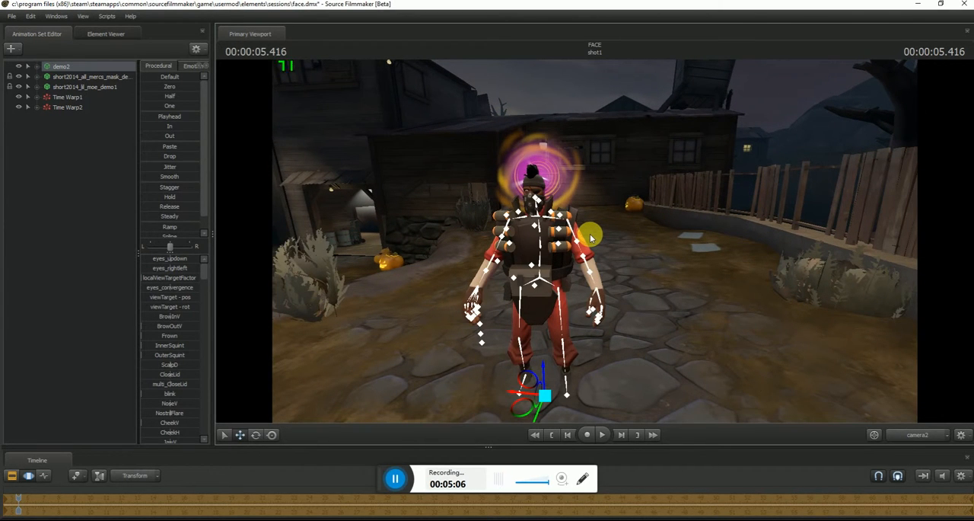
{"action": "right_click", "coordinate": [80, 71]}
{"action": "mouse_move", "coordinate": [117, 152]}
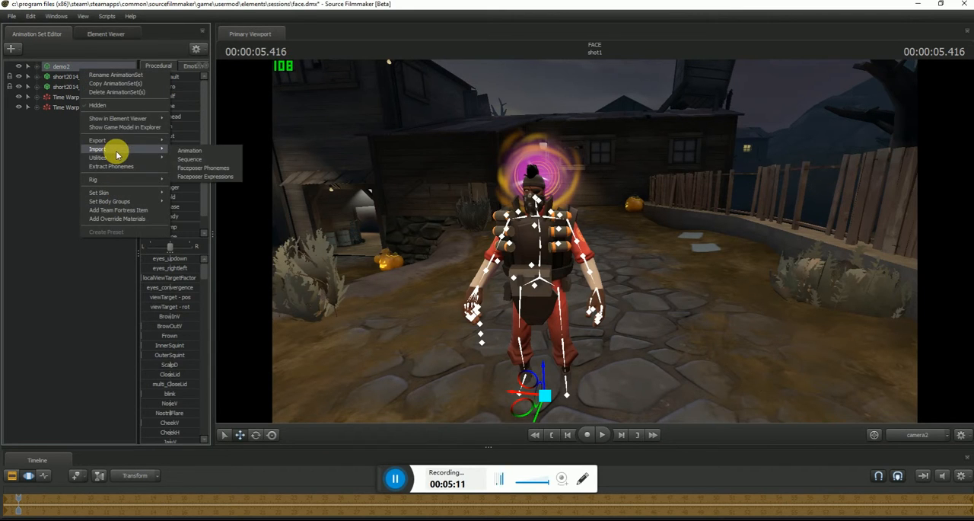
{"action": "left_click", "coordinate": [200, 160]}
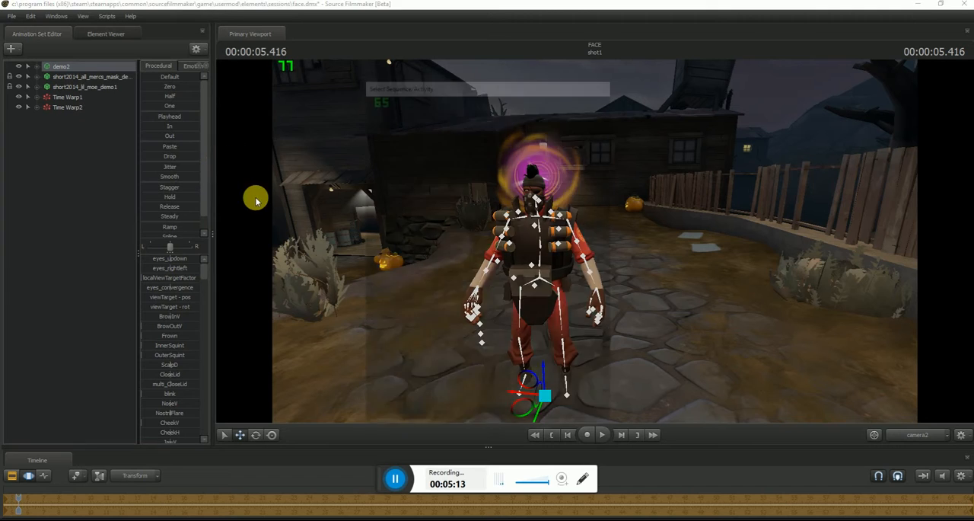
{"action": "left_click", "coordinate": [421, 286]}
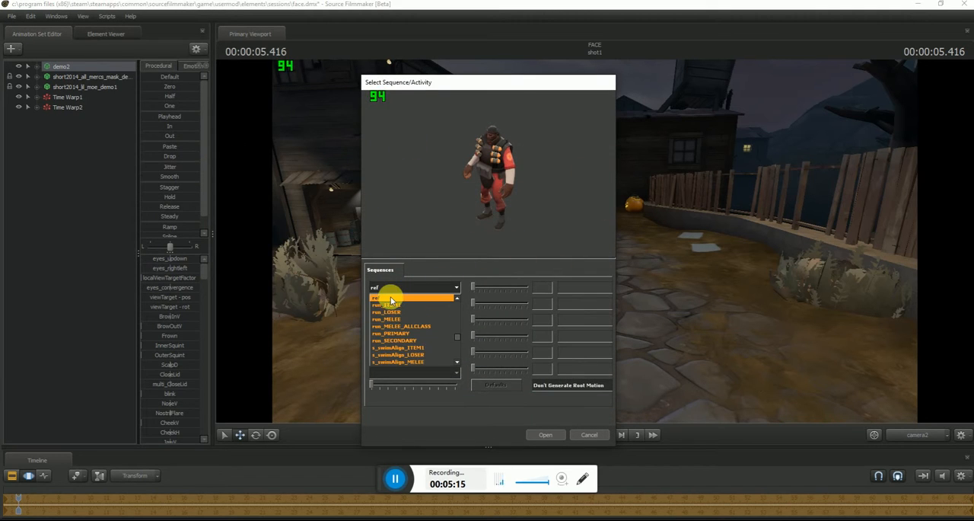
{"action": "scroll", "coordinate": [389, 306], "scroll_direction": "down", "scroll_amount": 10}
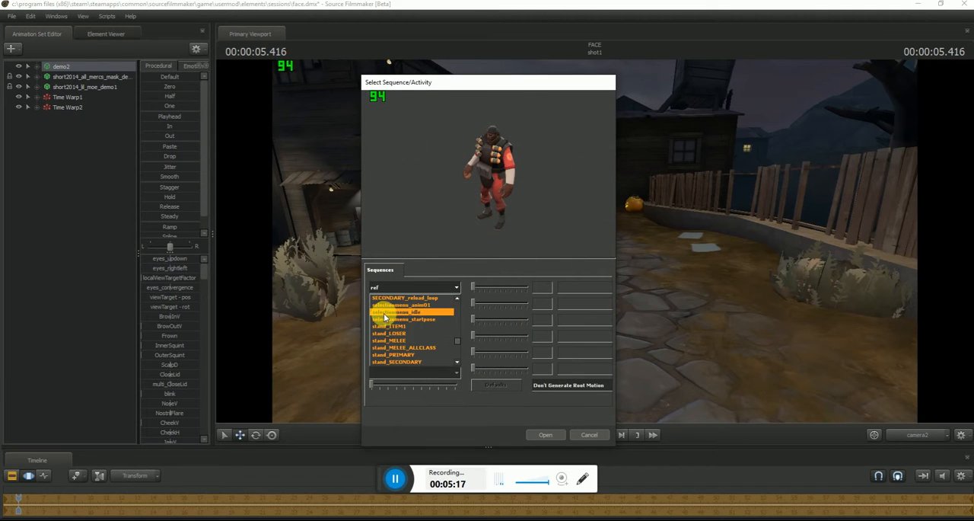
{"action": "left_click", "coordinate": [397, 304]}
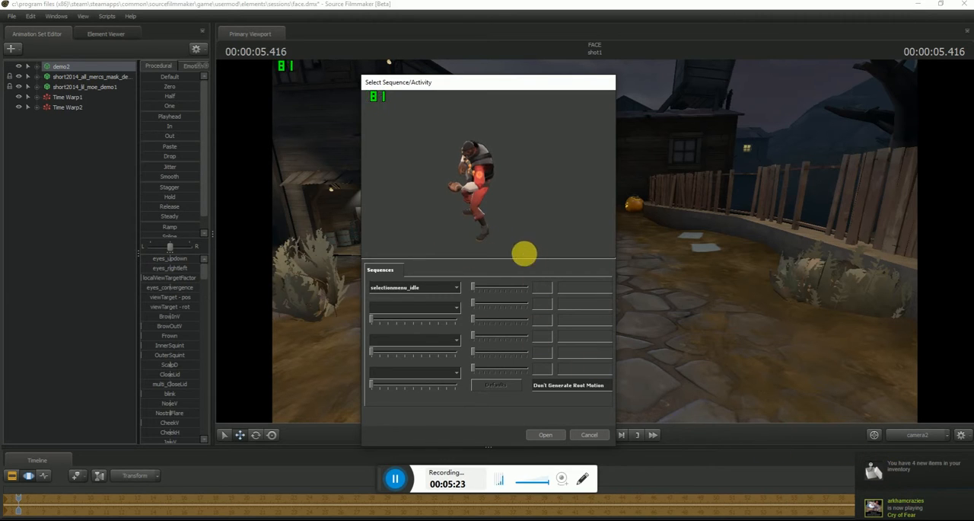
- Preview the taunt08 sequence on the Demoman
{"action": "left_click", "coordinate": [434, 287]}
{"action": "scroll", "coordinate": [438, 327], "scroll_direction": "down", "scroll_amount": 5}
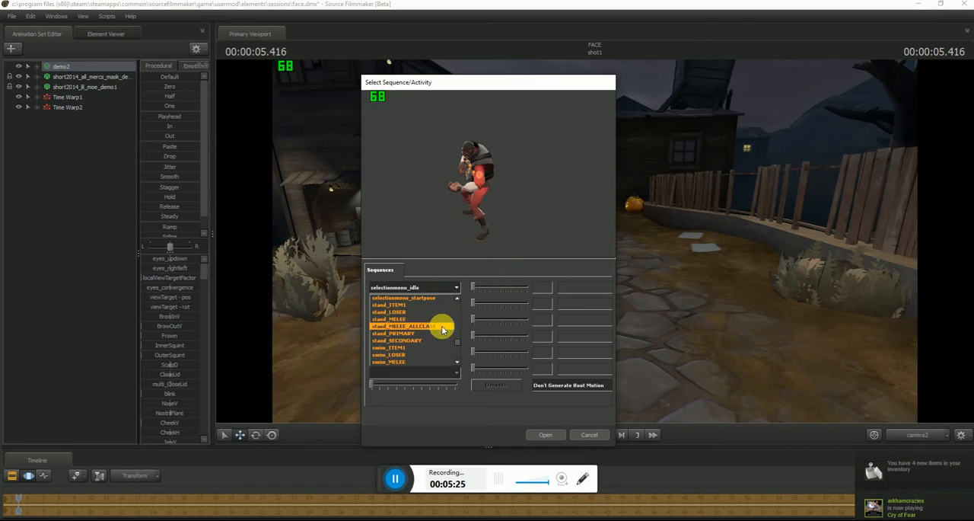
{"action": "scroll", "coordinate": [415, 328], "scroll_direction": "down", "scroll_amount": 3}
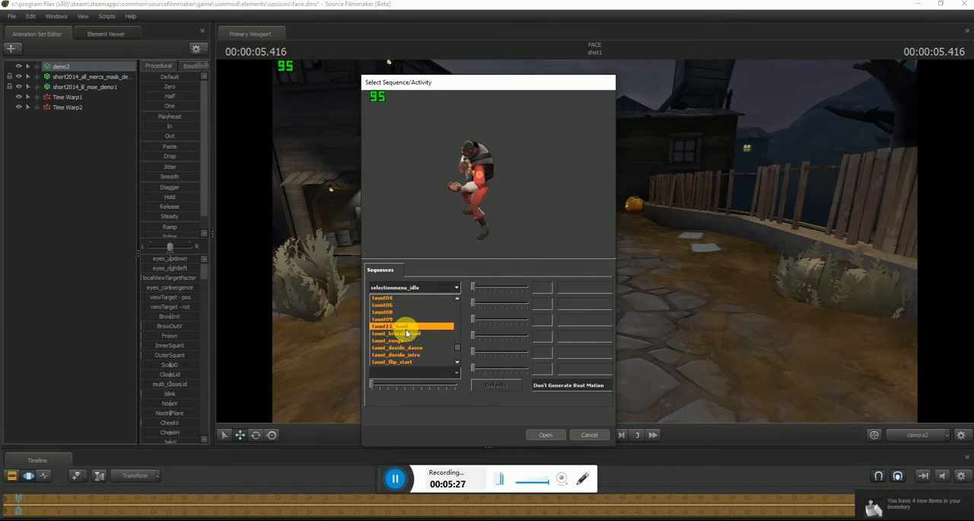
{"action": "left_click", "coordinate": [396, 313]}
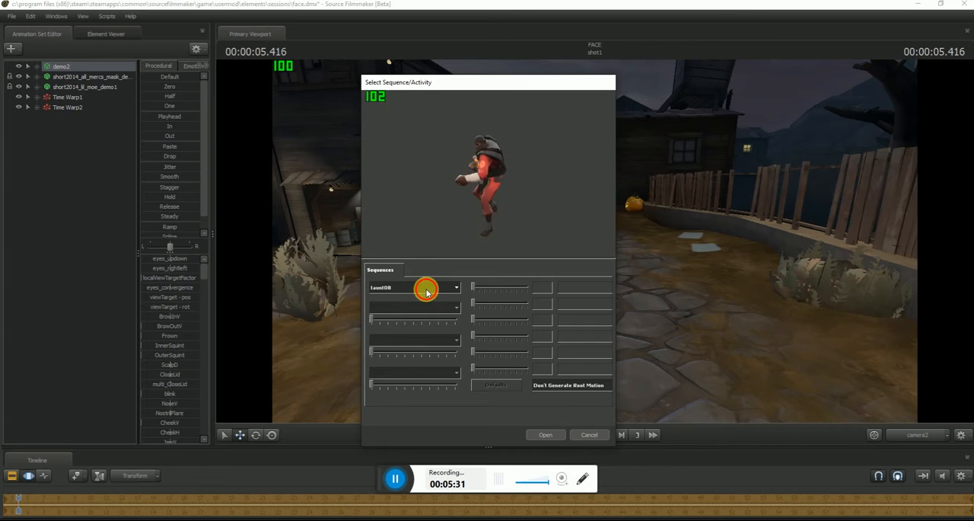
{"action": "left_click", "coordinate": [426, 288]}
{"action": "left_click", "coordinate": [398, 311]}
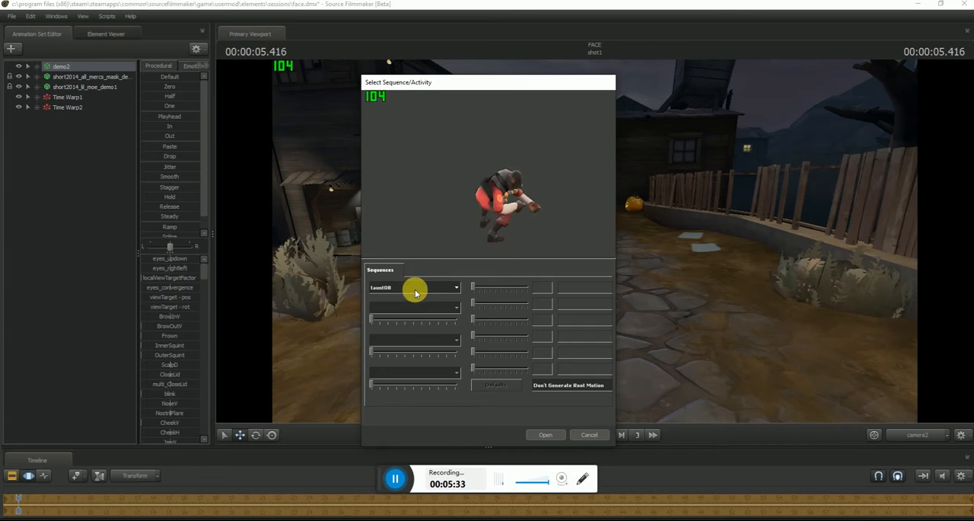
- Choose taunt09 as the sequence and import it onto demo2
{"action": "left_click", "coordinate": [416, 286]}
{"action": "left_click", "coordinate": [404, 318]}
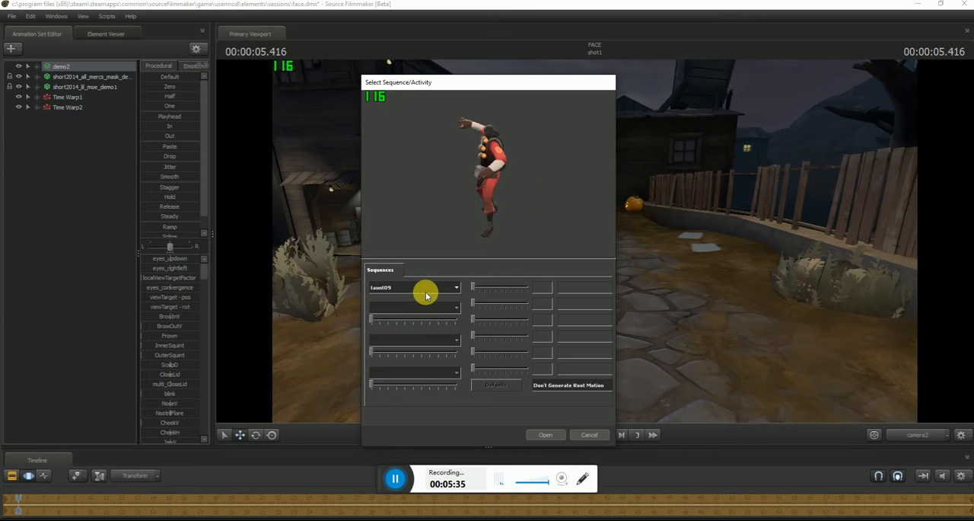
{"action": "left_click", "coordinate": [427, 287]}
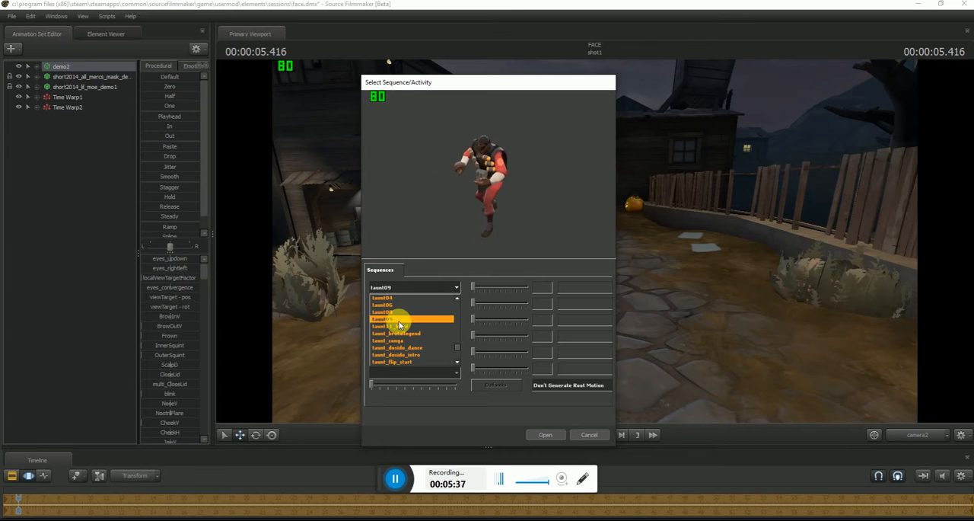
{"action": "left_click", "coordinate": [398, 320]}
{"action": "left_click", "coordinate": [544, 433]}
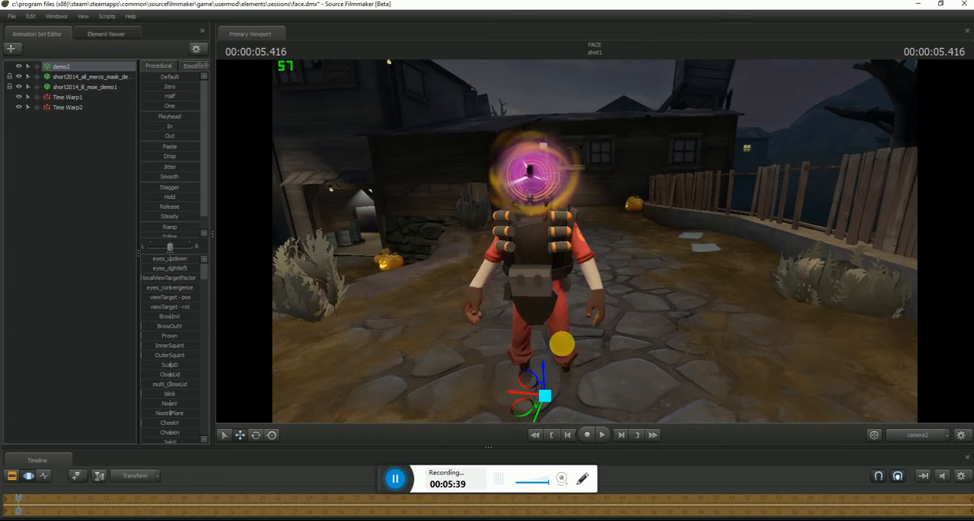
- Play back the imported taunt animation and stop it at about 8.166 seconds
{"action": "left_click_drag", "start_coordinate": [595, 240], "coordinate": [566, 246]}
{"action": "key", "text": "s"}
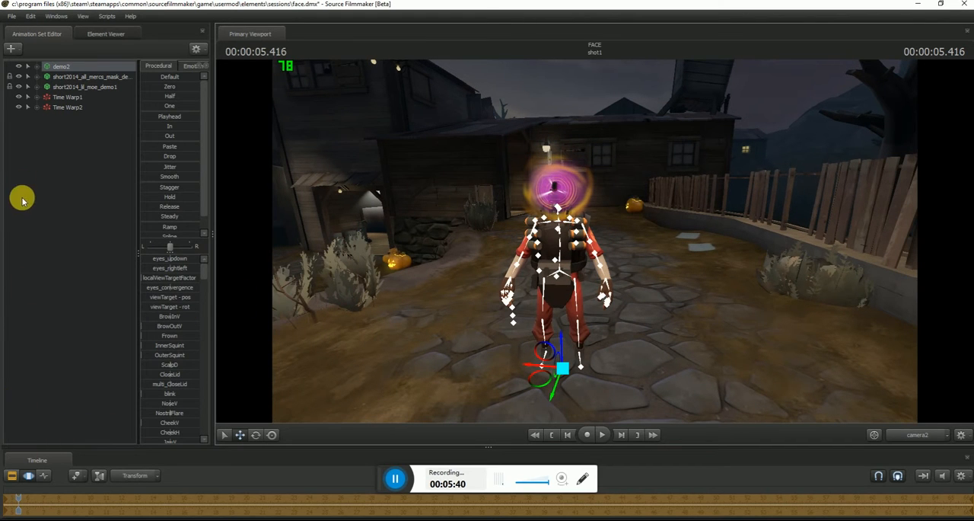
{"action": "left_click", "coordinate": [603, 434]}
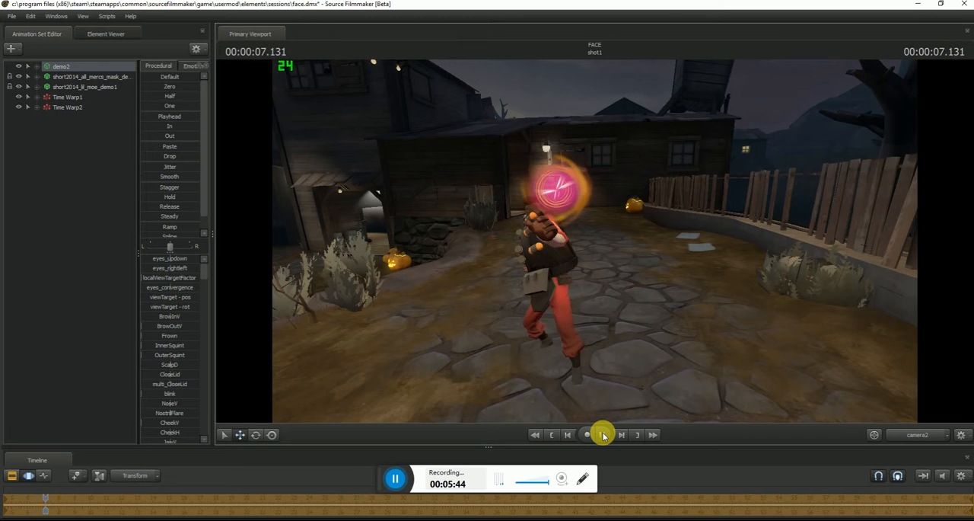
{"action": "left_click", "coordinate": [603, 434]}
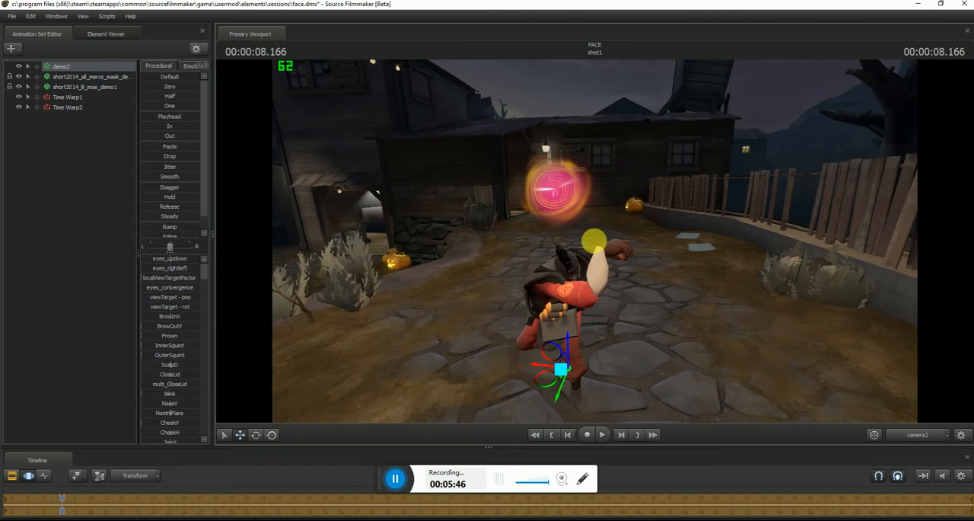
- Move demo2 along the ground so its posed head lines up with the Time Warp swirl
{"action": "left_click_drag", "start_coordinate": [595, 240], "coordinate": [596, 241]}
{"action": "left_click_drag", "start_coordinate": [609, 314], "coordinate": [612, 287]}
{"action": "left_click_drag", "start_coordinate": [595, 242], "coordinate": [594, 241]}
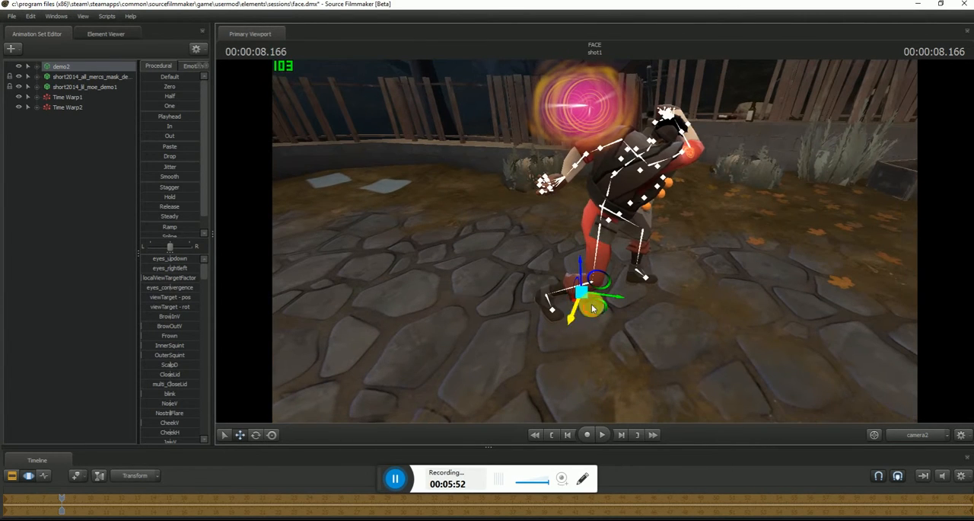
{"action": "left_click_drag", "start_coordinate": [592, 307], "coordinate": [566, 307]}
{"action": "left_click_drag", "start_coordinate": [595, 241], "coordinate": [593, 241]}
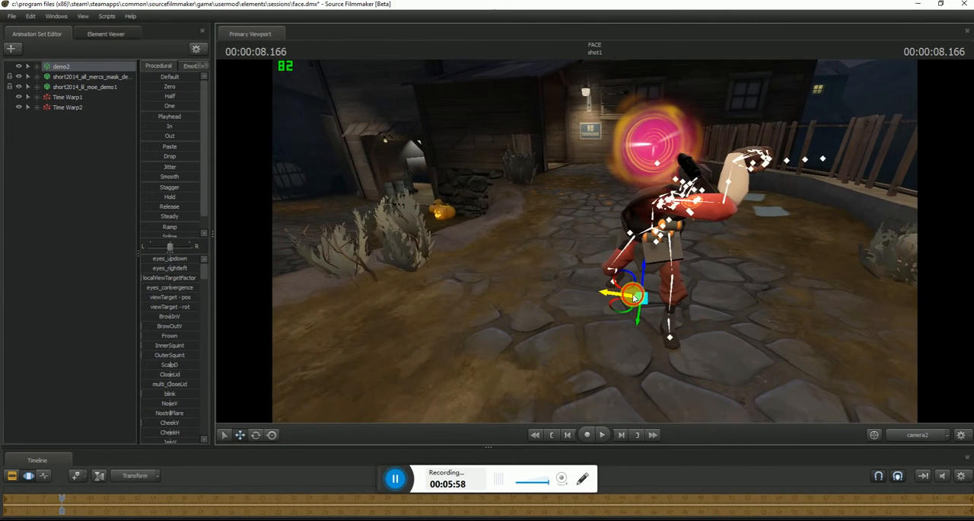
{"action": "mouse_move", "coordinate": [634, 297]}
{"action": "left_mouse_down"}
{"action": "mouse_move", "coordinate": [613, 298]}
{"action": "mouse_move", "coordinate": [627, 270]}
{"action": "mouse_move", "coordinate": [619, 295]}
{"action": "left_mouse_up"}
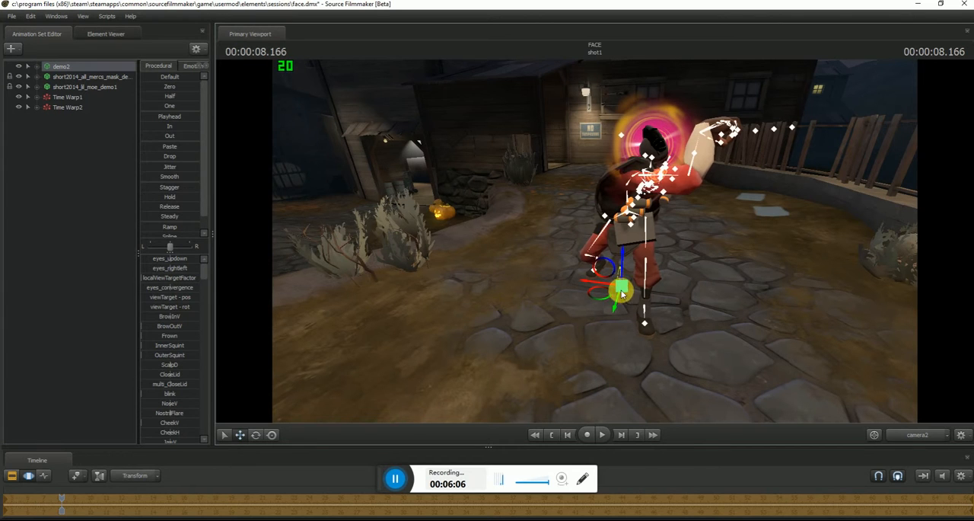
{"action": "left_click_drag", "start_coordinate": [718, 280], "coordinate": [595, 241]}
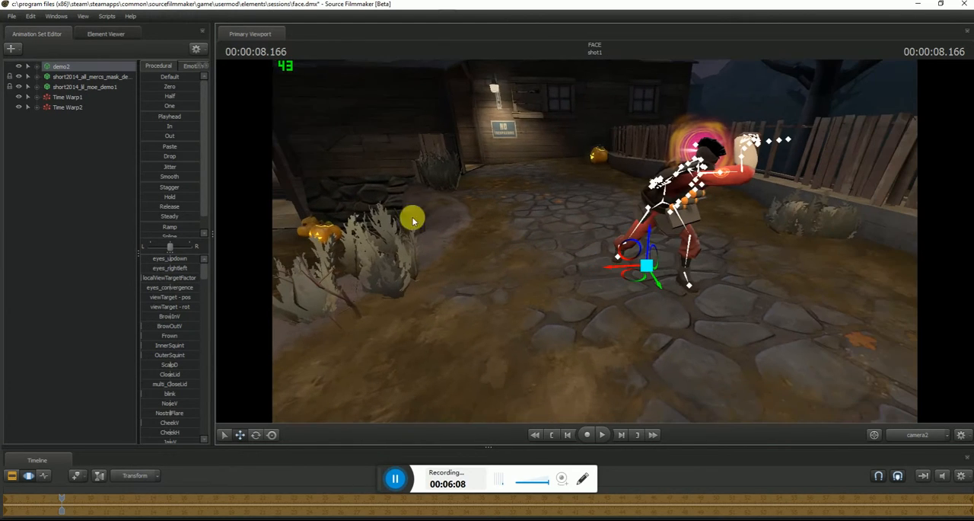
- Search the Team Fortress items for "eye" and add The Eyelander to demo2
{"action": "right_click", "coordinate": [74, 67]}
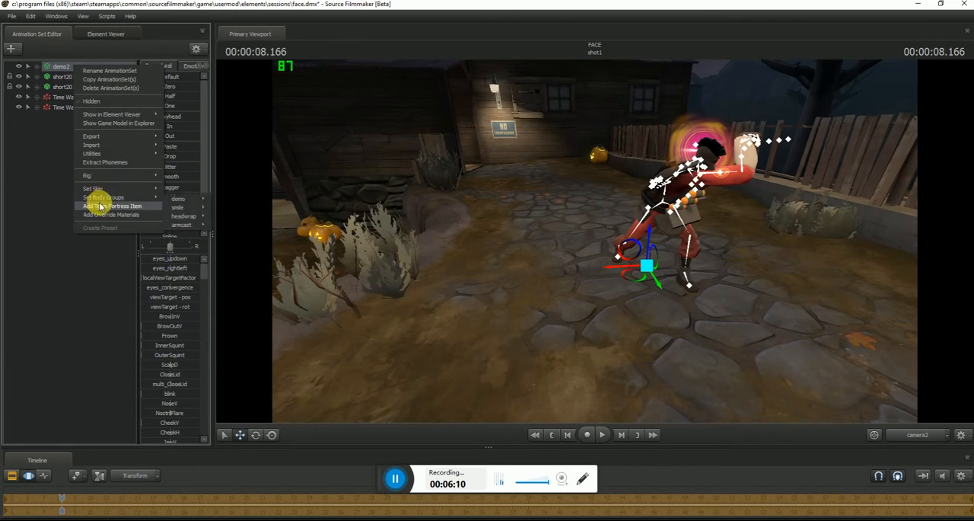
{"action": "left_click", "coordinate": [100, 202]}
{"action": "type", "text": "e"}
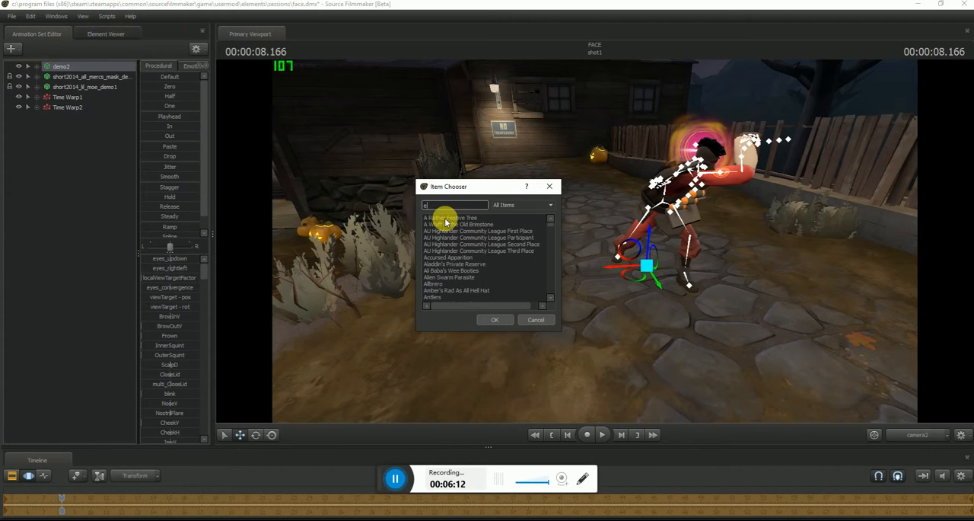
{"action": "type", "text": "ye"}
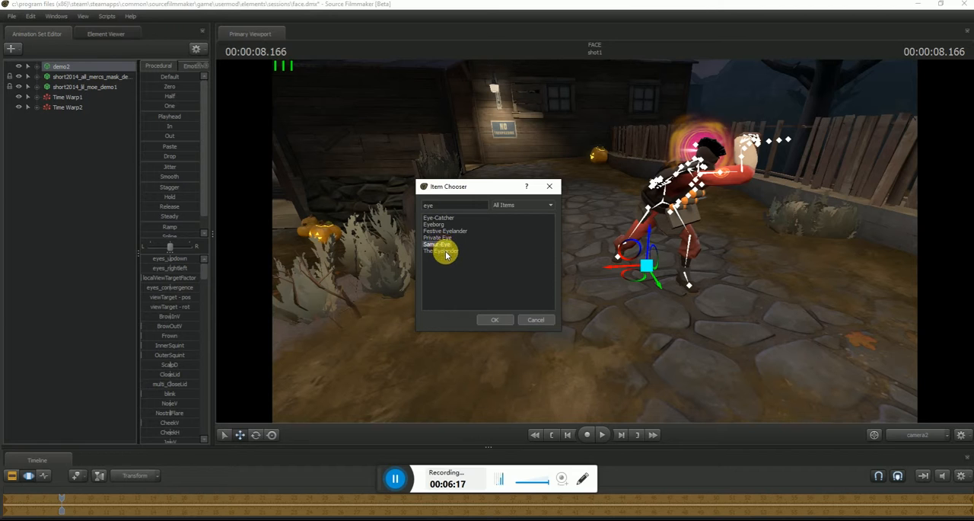
{"action": "left_click", "coordinate": [492, 319]}
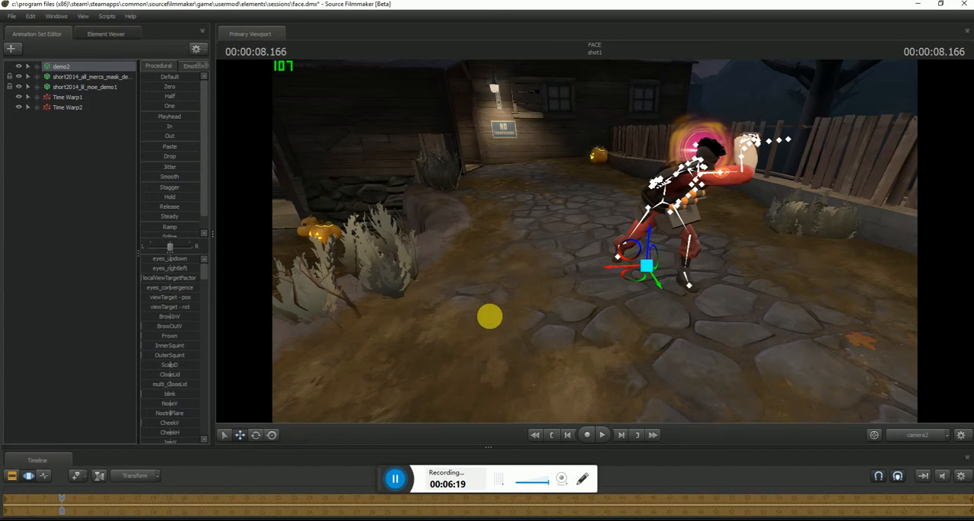
{"action": "left_click_drag", "start_coordinate": [490, 316], "coordinate": [595, 242]}
{"action": "key", "text": "d"}
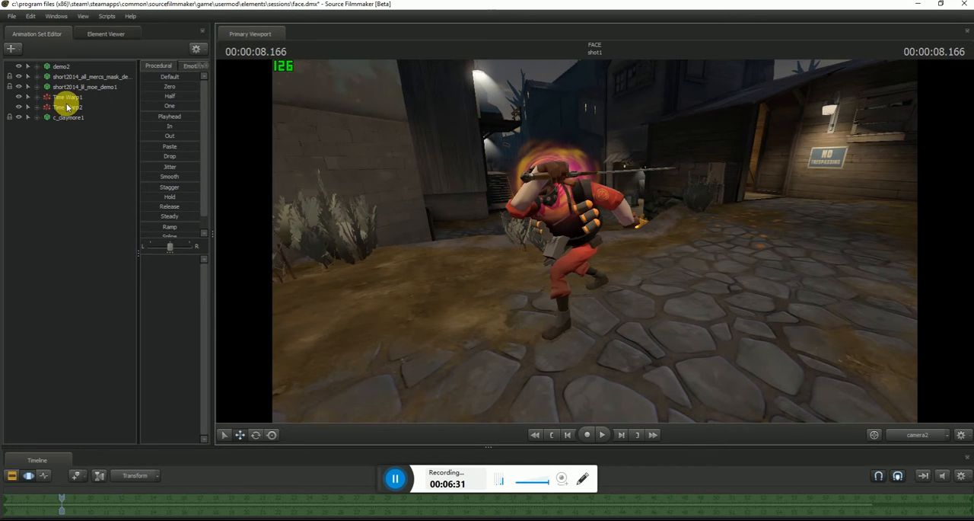
- Try skins 2 and 1 on demo2 and return it to skin 0
{"action": "right_click", "coordinate": [67, 70]}
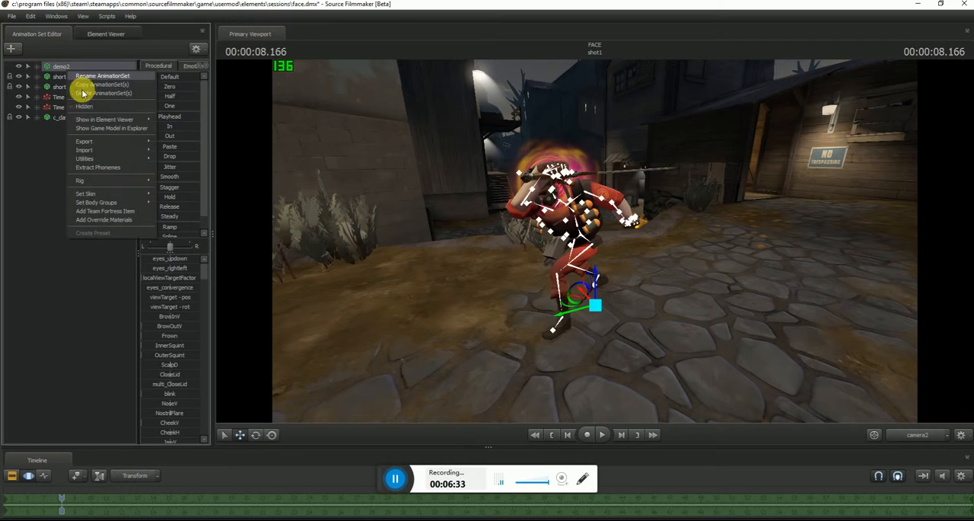
{"action": "mouse_move", "coordinate": [95, 193]}
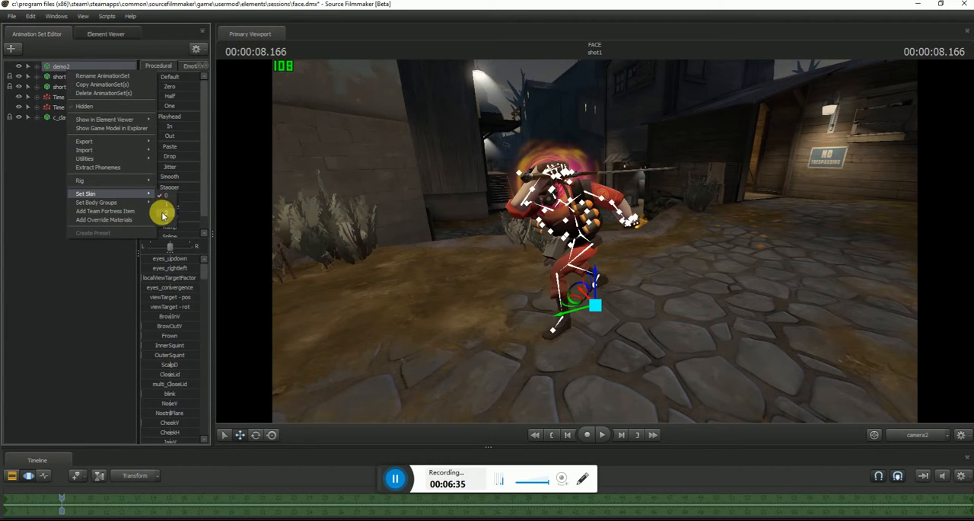
{"action": "left_click", "coordinate": [165, 211]}
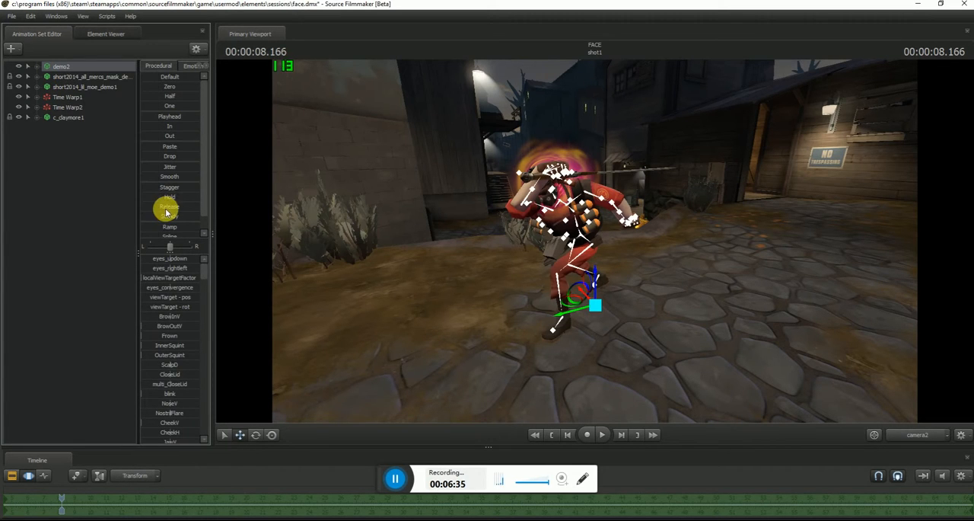
{"action": "right_click", "coordinate": [70, 70]}
{"action": "mouse_move", "coordinate": [145, 191]}
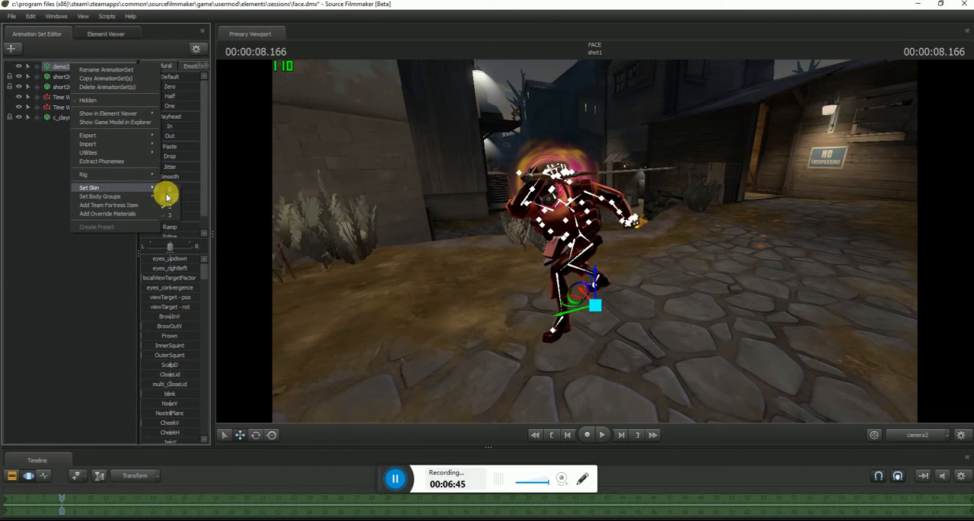
{"action": "left_click", "coordinate": [168, 197]}
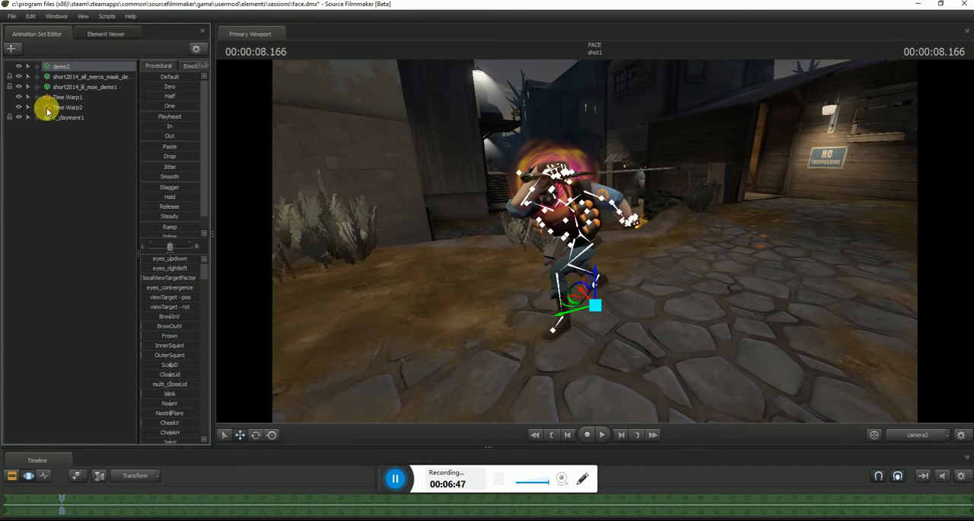
{"action": "right_click", "coordinate": [59, 67]}
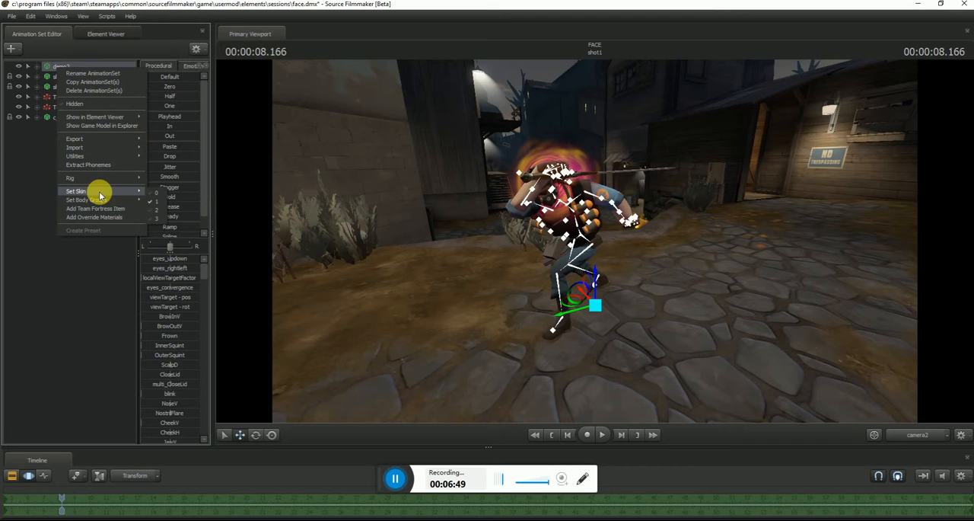
{"action": "mouse_move", "coordinate": [99, 192]}
{"action": "left_click", "coordinate": [158, 192]}
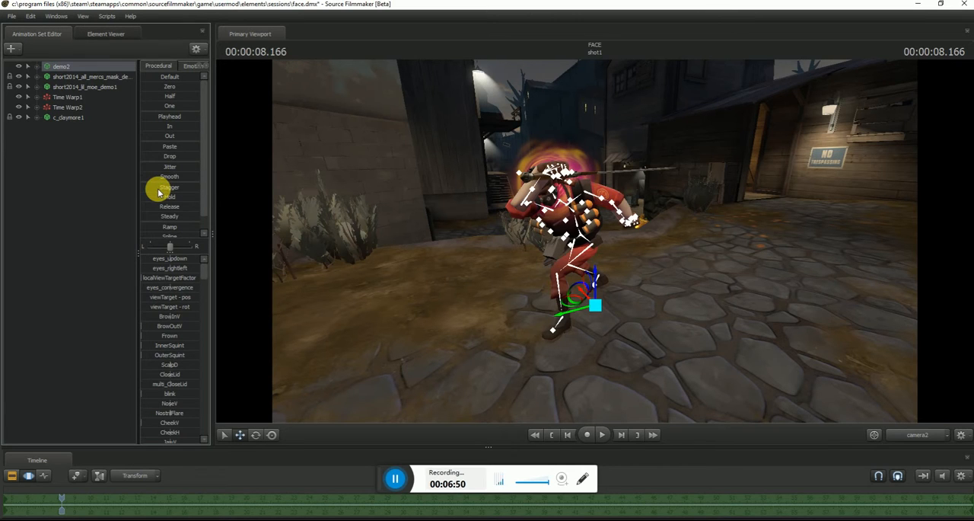
- Check the skin options available for the c_claymore1 sword
{"action": "right_click", "coordinate": [69, 118]}
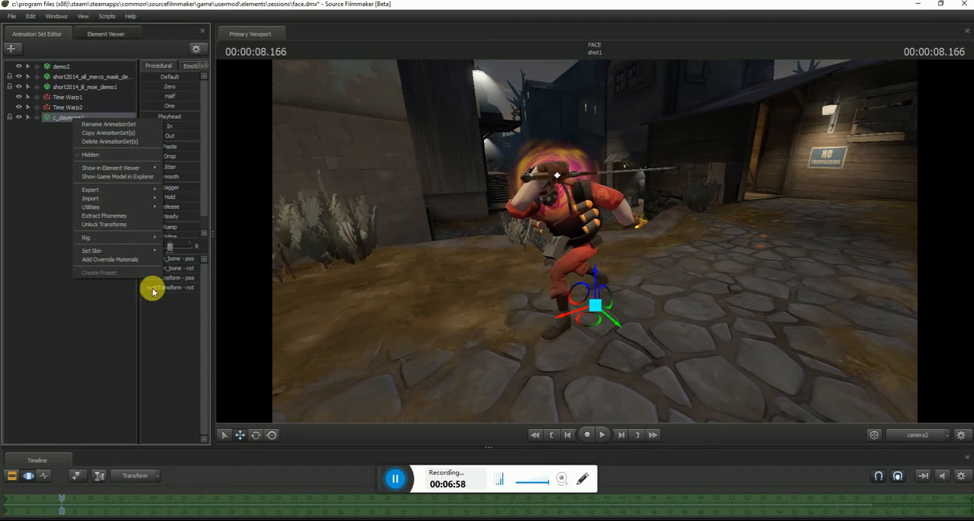
{"action": "mouse_move", "coordinate": [156, 252]}
{"action": "left_click", "coordinate": [172, 277]}
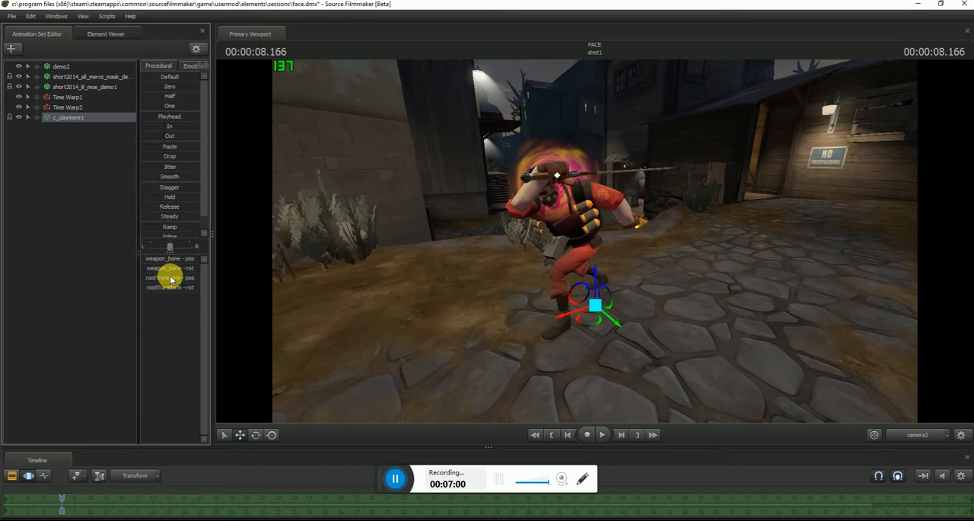
- Examine the Demoman's pose, sword and Time Warp effect at the 9-second mark from several angles around the scene
{"action": "key", "text": "d"}
{"action": "mouse_move", "coordinate": [595, 240]}
{"action": "left_mouse_down"}
{"action": "mouse_move", "coordinate": [654, 228]}
{"action": "mouse_move", "coordinate": [572, 242]}
{"action": "mouse_move", "coordinate": [598, 240]}
{"action": "mouse_move", "coordinate": [587, 222]}
{"action": "mouse_move", "coordinate": [595, 240]}
{"action": "left_mouse_up"}
{"action": "left_click_drag", "start_coordinate": [674, 339], "coordinate": [687, 337]}
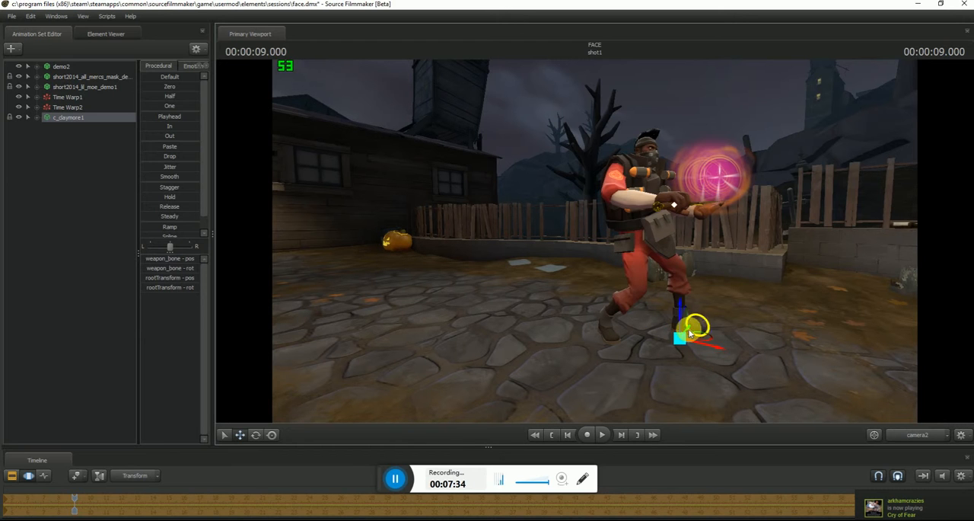
{"action": "left_click_drag", "start_coordinate": [705, 290], "coordinate": [595, 239]}
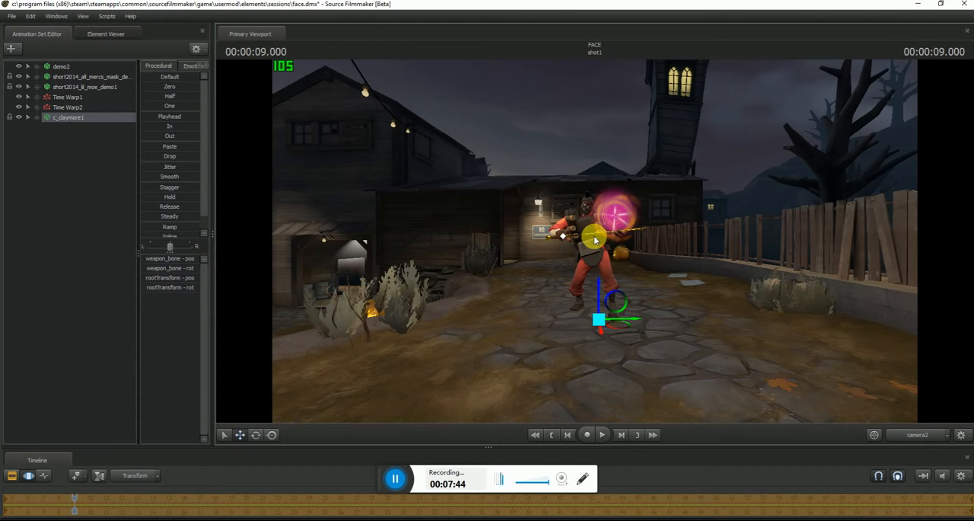
{"action": "key", "text": "w"}
{"action": "left_click_drag", "start_coordinate": [596, 240], "coordinate": [595, 241]}
{"action": "key", "text": "w"}
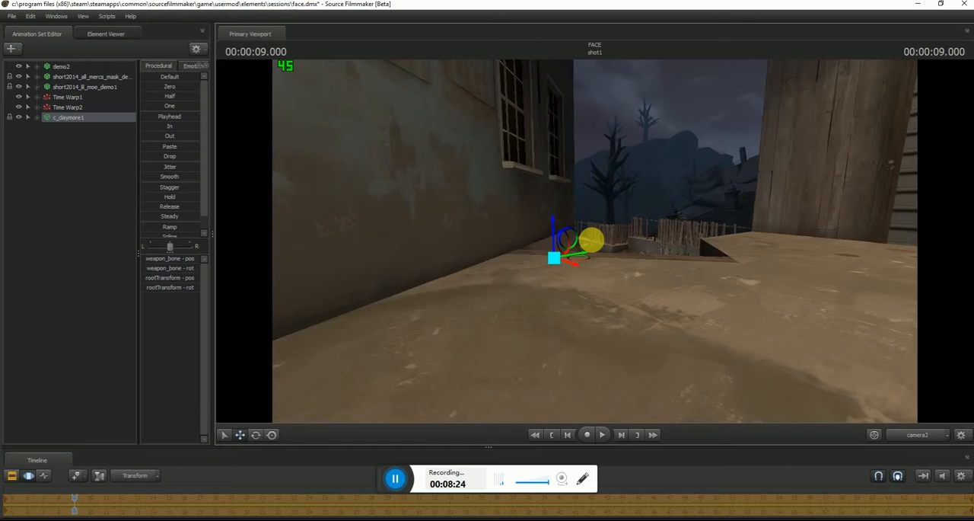
{"action": "key", "text": "w"}
{"action": "left_click_drag", "start_coordinate": [592, 241], "coordinate": [594, 241]}
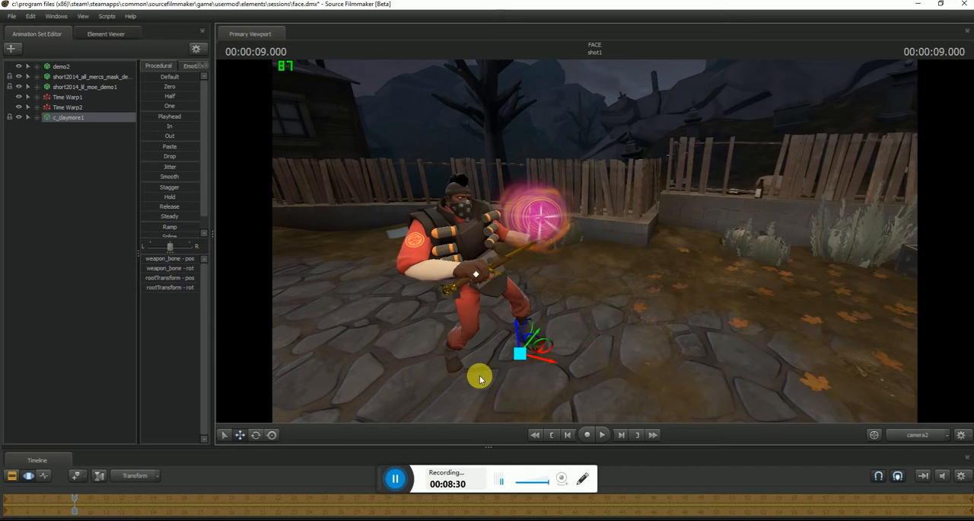